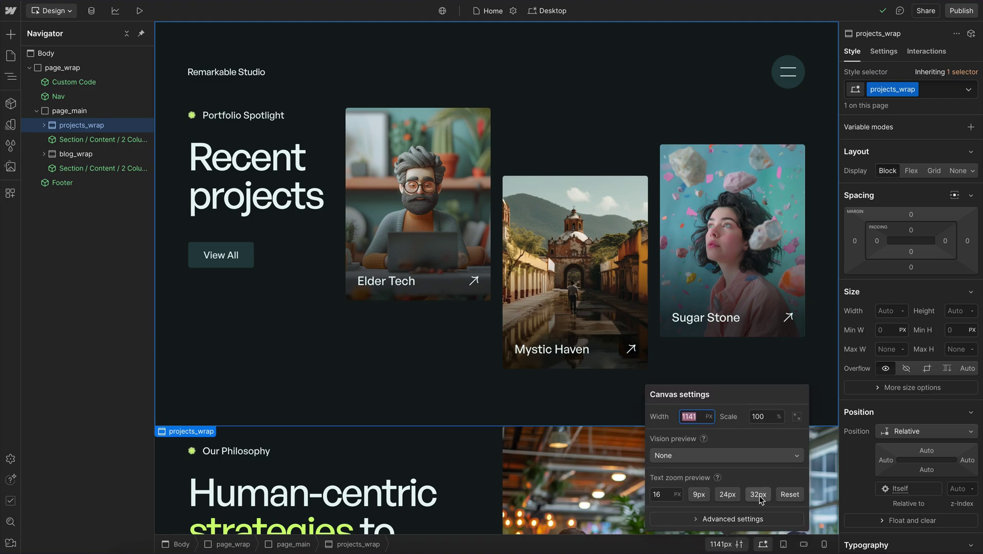
Step: Preview the canvas text at 32px zoom, then reset the text zoom to normal
{"action": "left_click", "coordinate": [758, 494]}
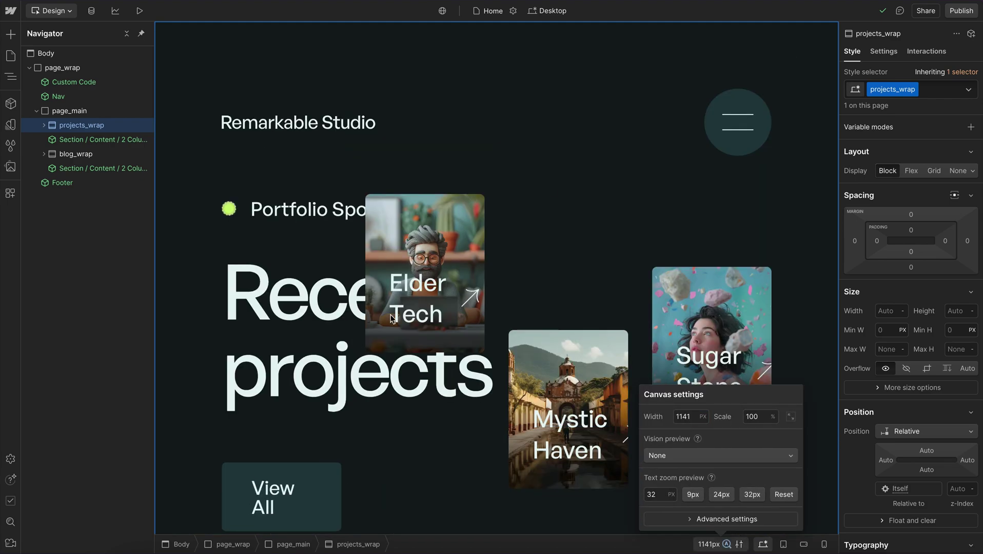
{"action": "key", "text": "Escape"}
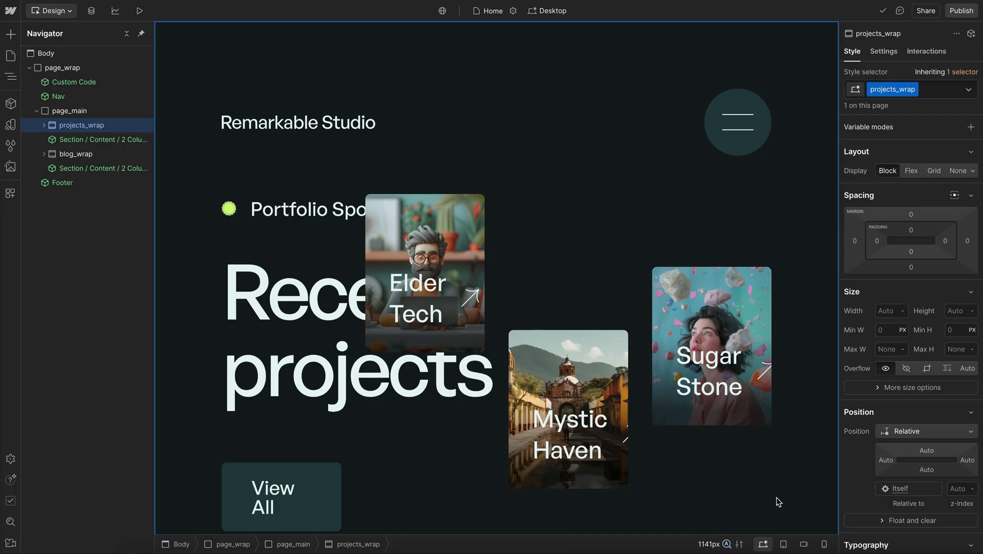
{"action": "left_click", "coordinate": [727, 545]}
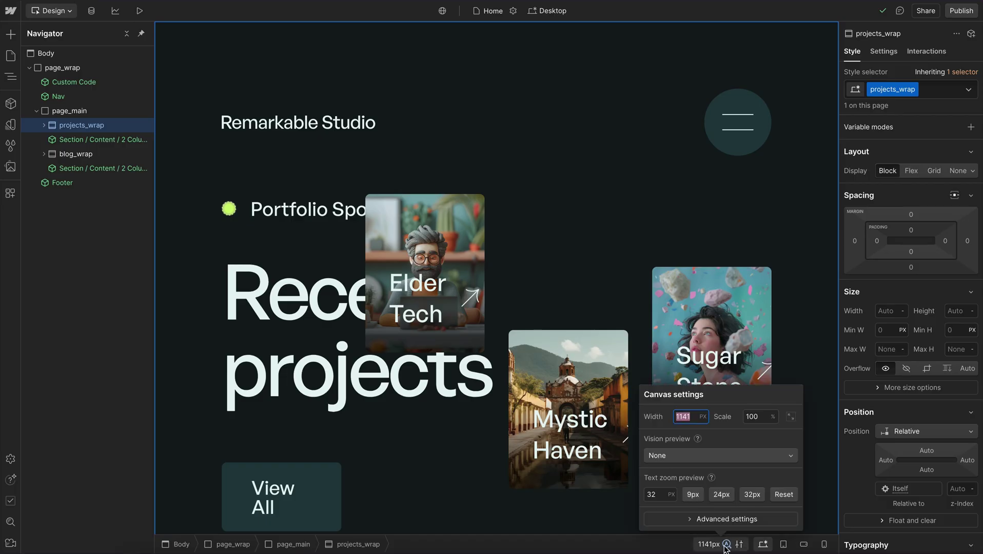
{"action": "left_click", "coordinate": [782, 494]}
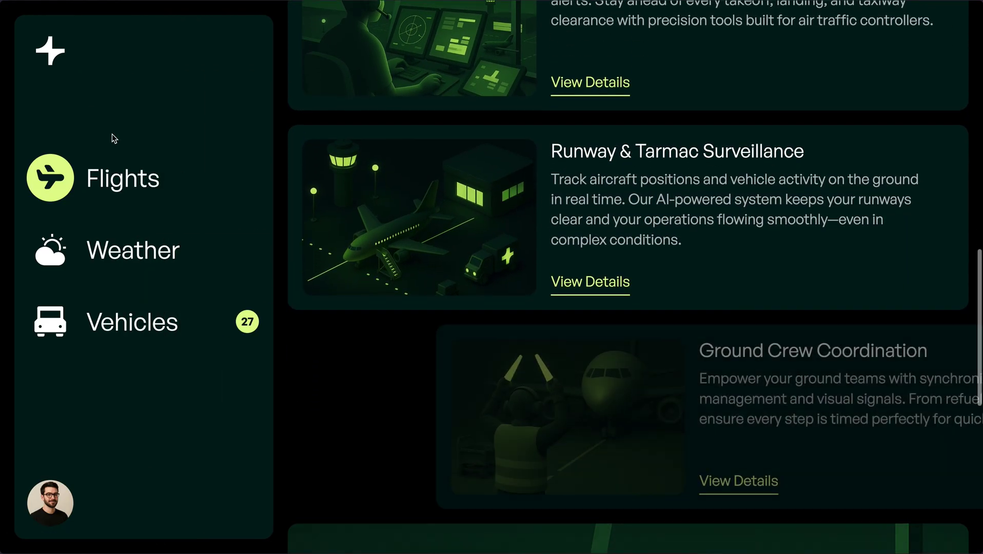
Step: Scroll through the published ground-operations service cards and back to the Real-Time Insights heading
{"action": "scroll", "coordinate": [504, 136], "scroll_direction": "up", "scroll_amount": 5}
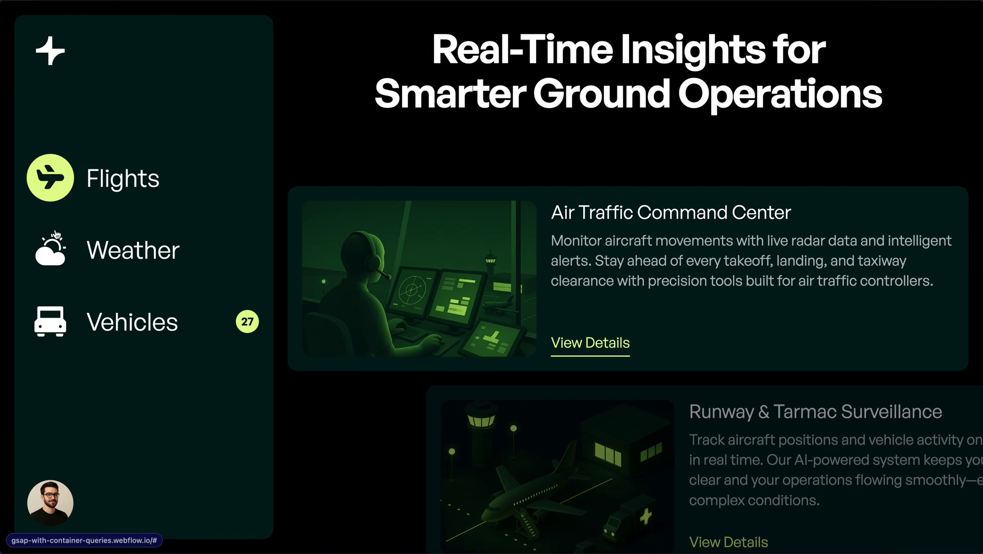
{"action": "scroll", "coordinate": [57, 235], "scroll_direction": "down", "scroll_amount": 3}
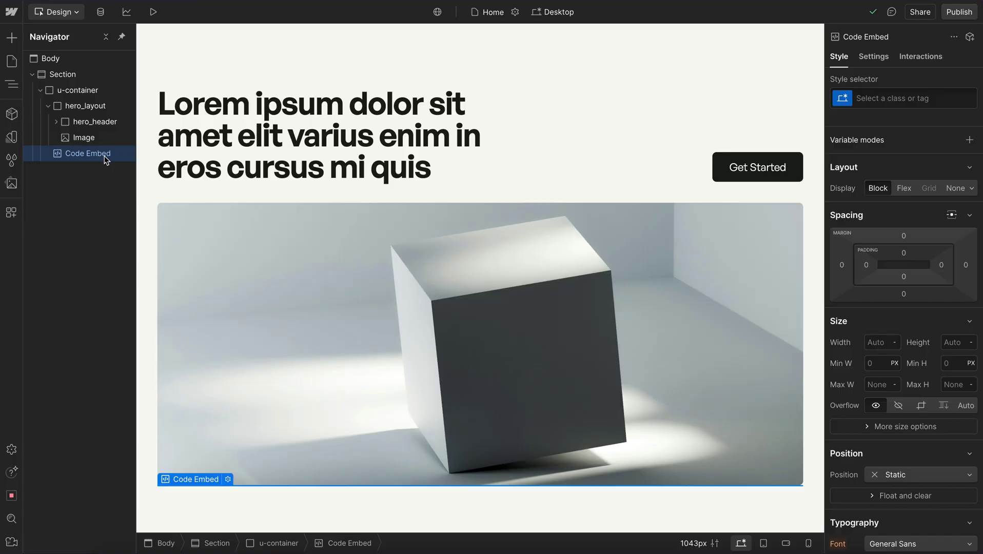
Step: Open the Code Embed to review its hero_header container-query code, then close the editor
{"action": "double_click", "coordinate": [104, 157]}
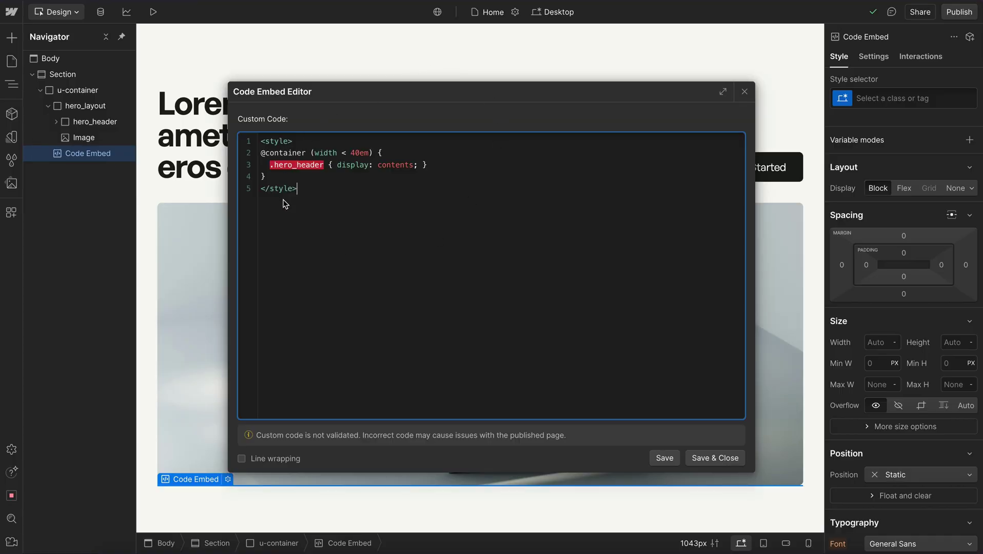
{"action": "key", "text": "ctrl+a"}
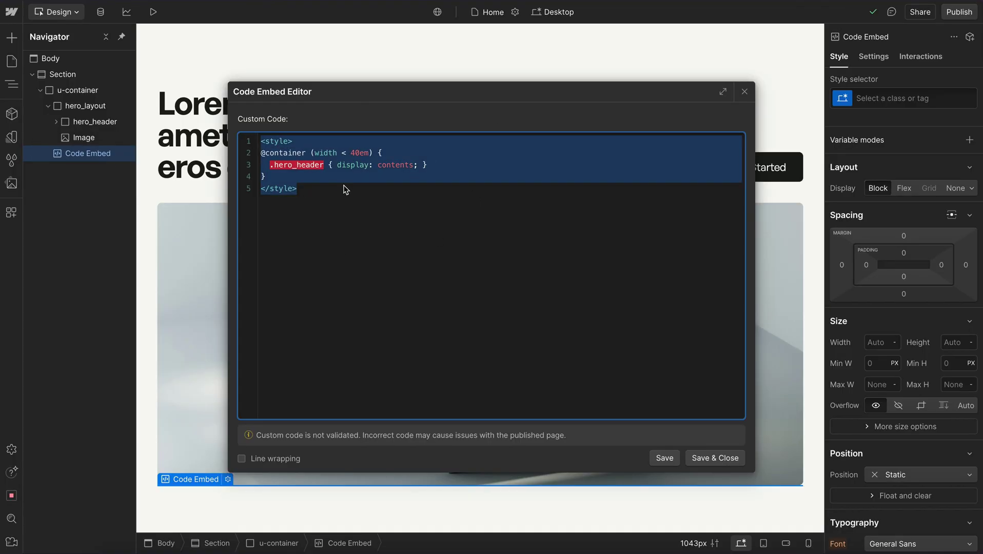
{"action": "left_click", "coordinate": [744, 92]}
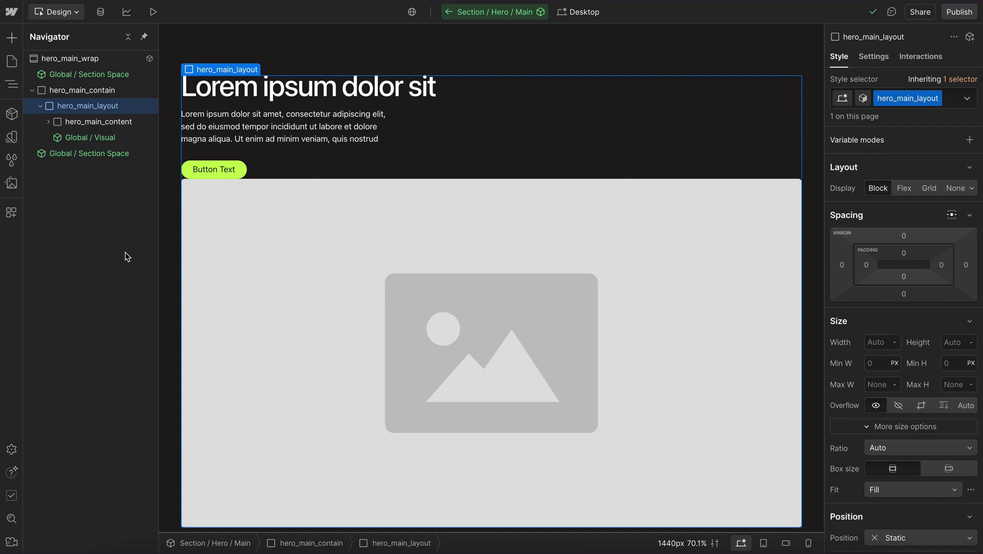
Step: Add the u-grid-above combo class to hero_main_layout and set its Column Count to 2
{"action": "left_click", "coordinate": [952, 103]}
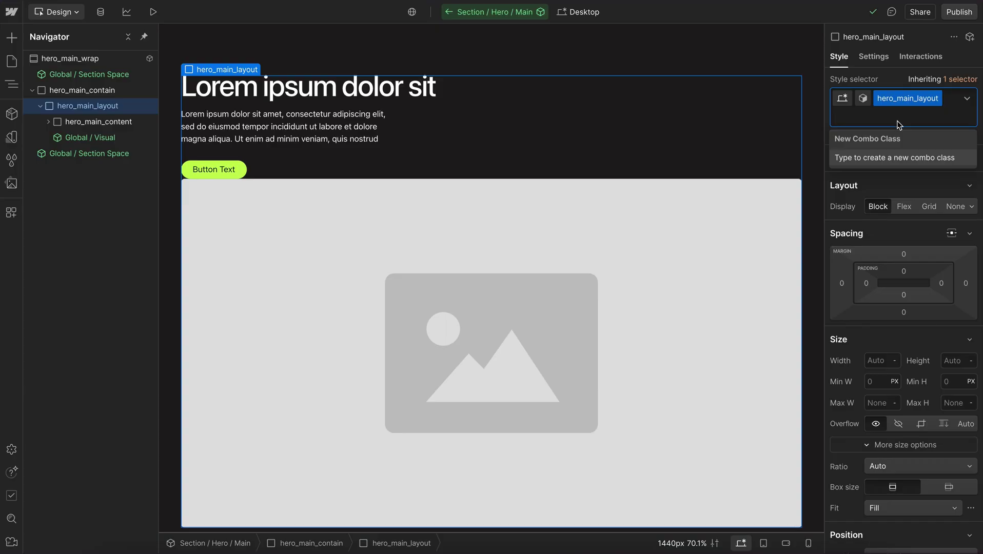
{"action": "type", "text": "grid-"}
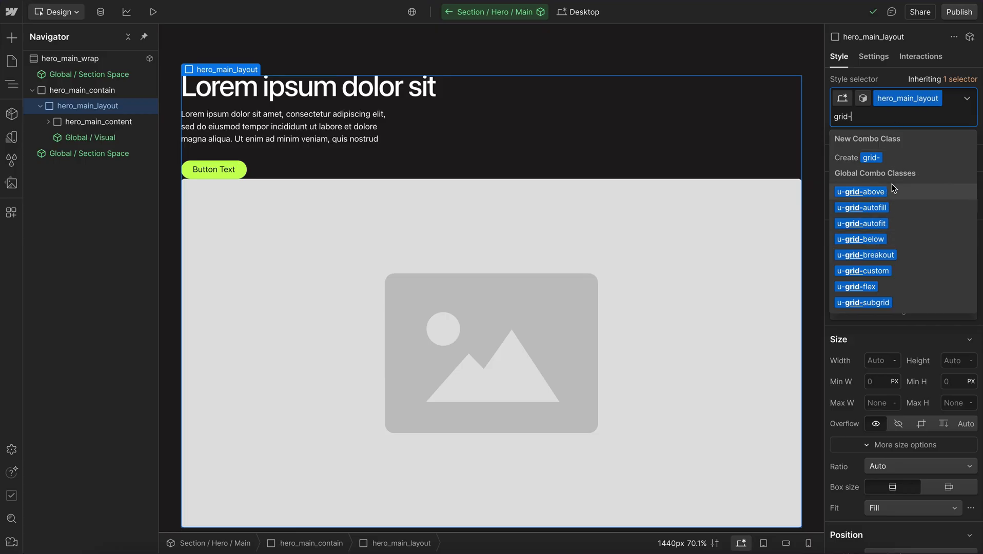
{"action": "left_click", "coordinate": [874, 191]}
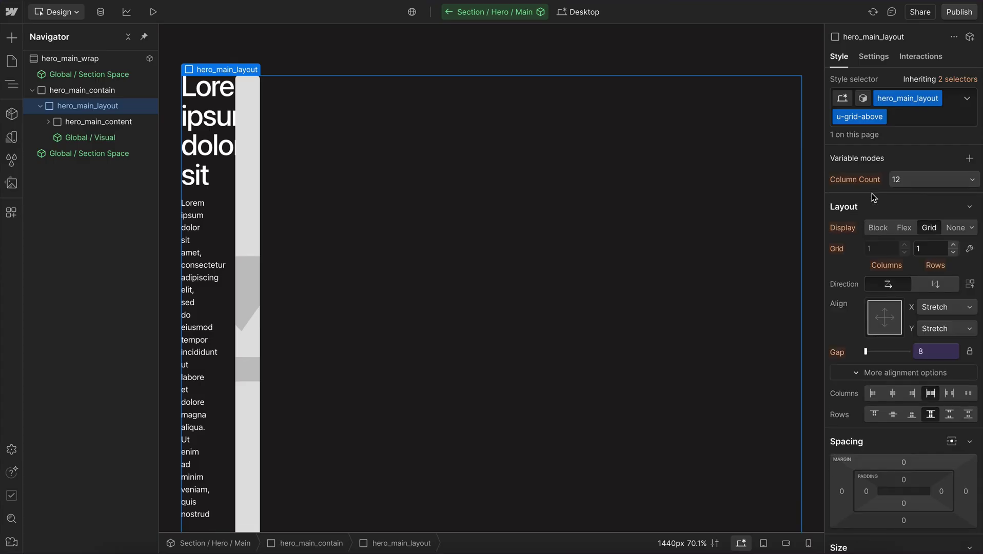
{"action": "left_click", "coordinate": [909, 181]}
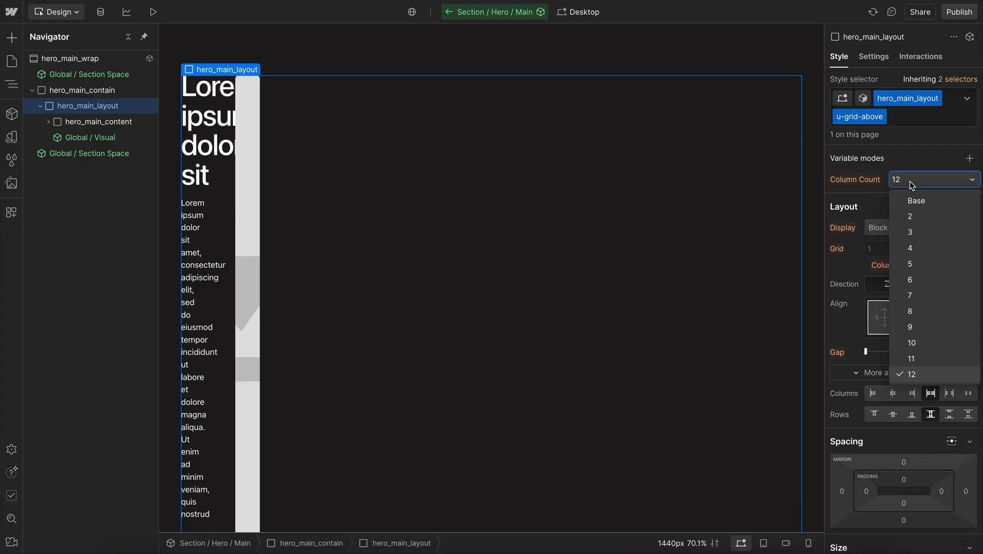
{"action": "left_click", "coordinate": [918, 217]}
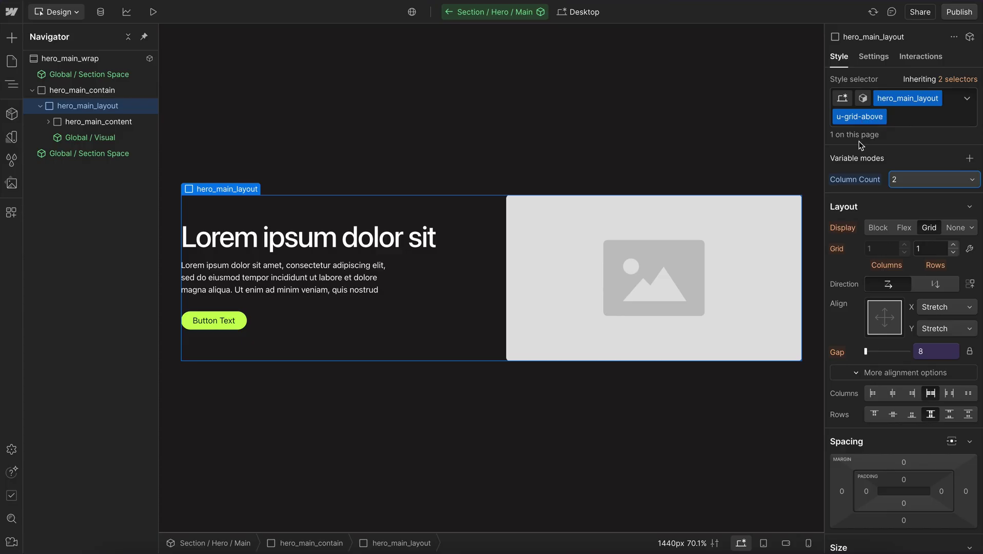
Step: Select hero_main_contain and test the hero layout by resizing the preview width
{"action": "left_click", "coordinate": [119, 91]}
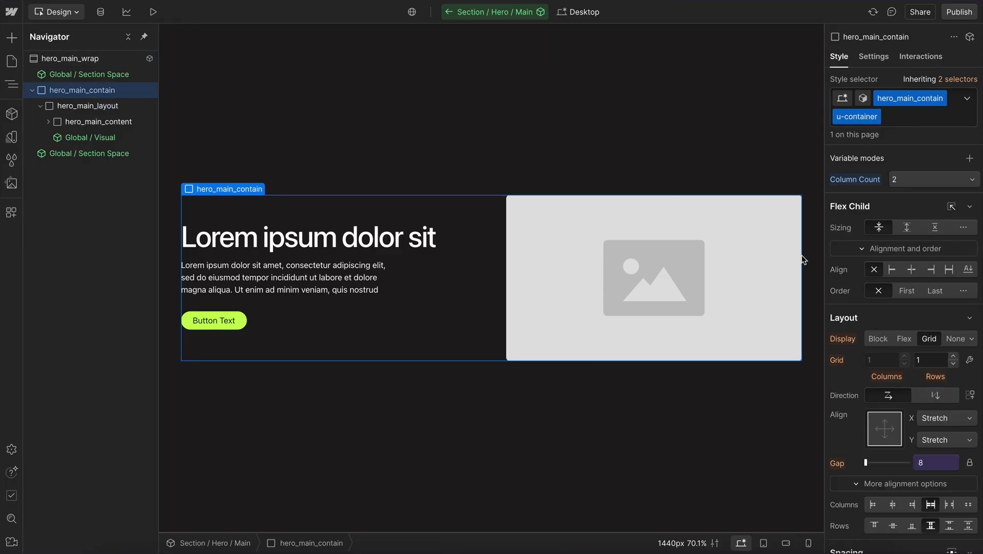
{"action": "scroll", "coordinate": [885, 339], "scroll_direction": "down", "scroll_amount": 10}
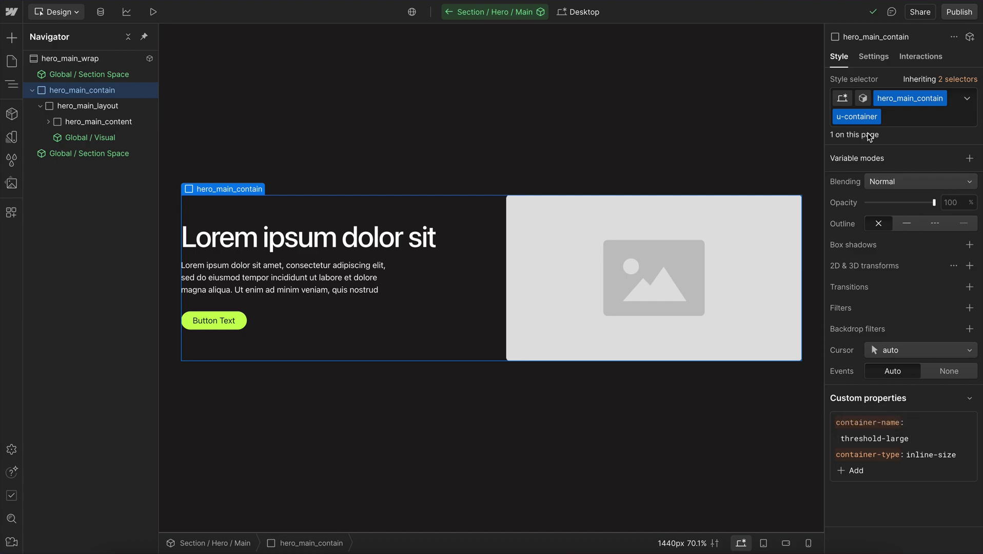
{"action": "left_click", "coordinate": [155, 14]}
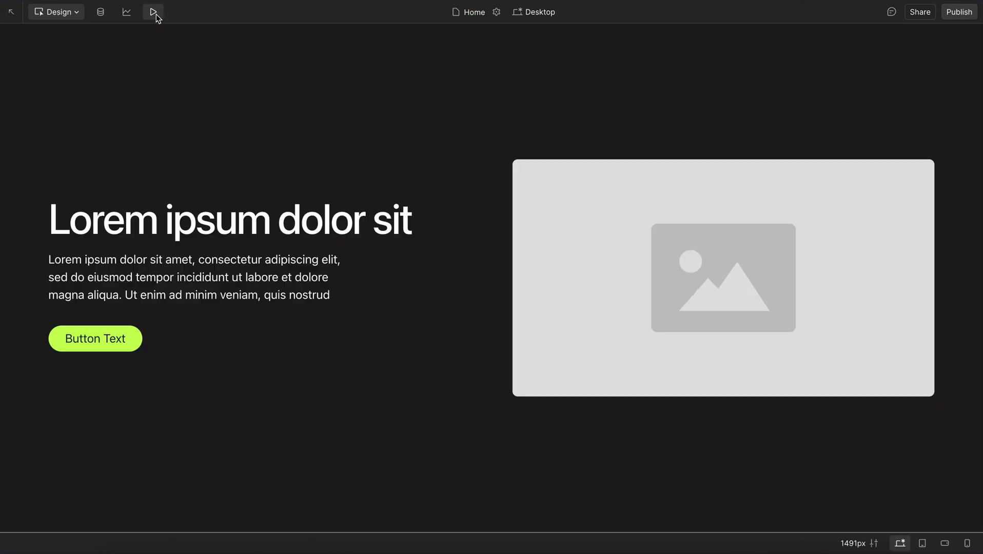
{"action": "left_click_drag", "start_coordinate": [747, 278], "coordinate": [932, 302]}
{"action": "left_click", "coordinate": [148, 15]}
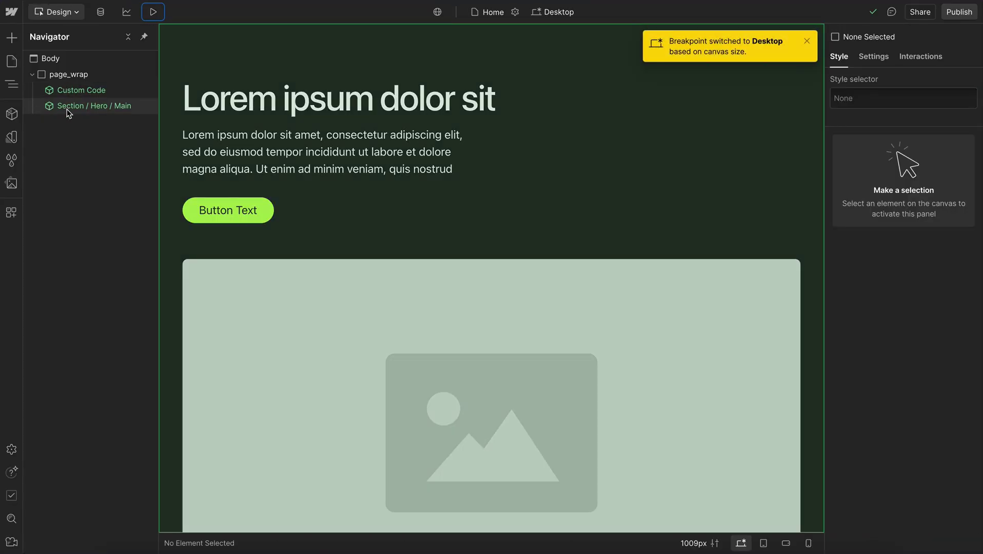
Step: Change hero_main_contain's container-name to threshold-small and preview the hero at a narrower width
{"action": "left_click", "coordinate": [68, 110]}
{"action": "double_click", "coordinate": [68, 109]}
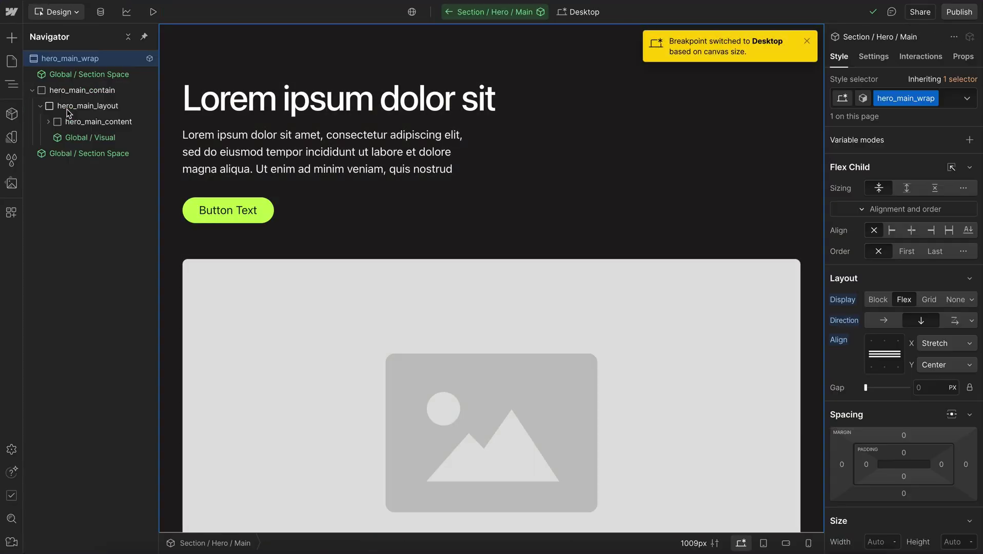
{"action": "left_click", "coordinate": [81, 90]}
{"action": "scroll", "coordinate": [904, 389], "scroll_direction": "down", "scroll_amount": 10}
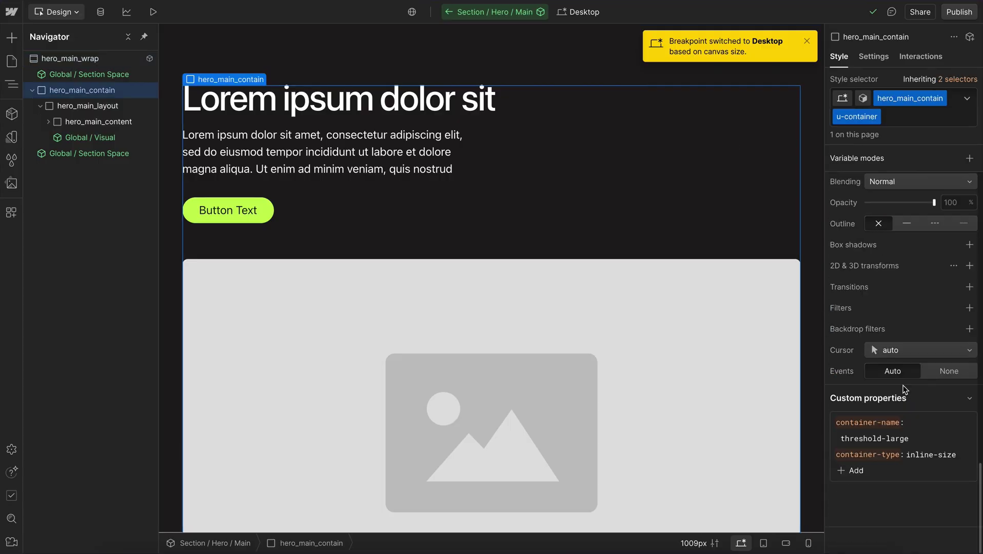
{"action": "left_click", "coordinate": [900, 439]}
{"action": "double_click", "coordinate": [900, 439]}
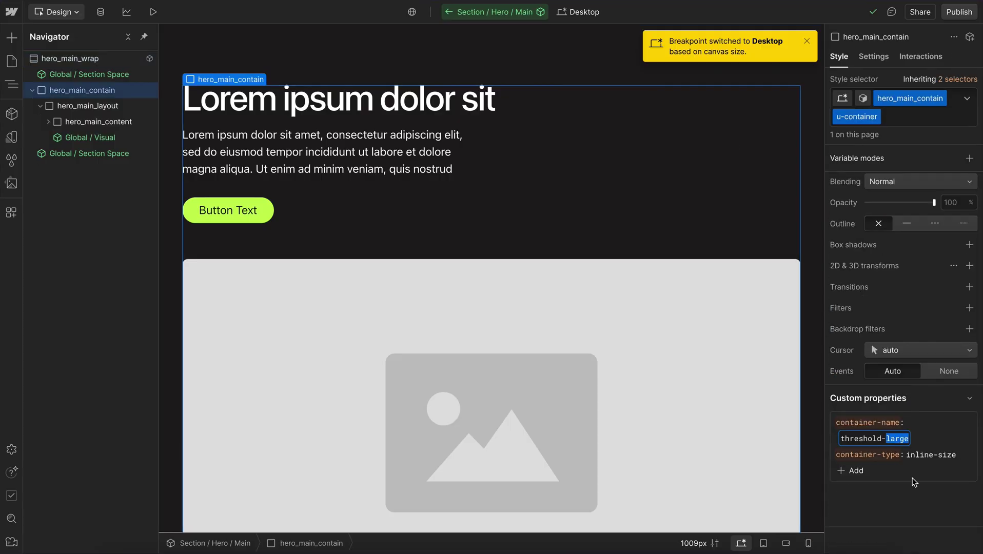
{"action": "type", "text": "small"}
{"action": "key", "text": "Return"}
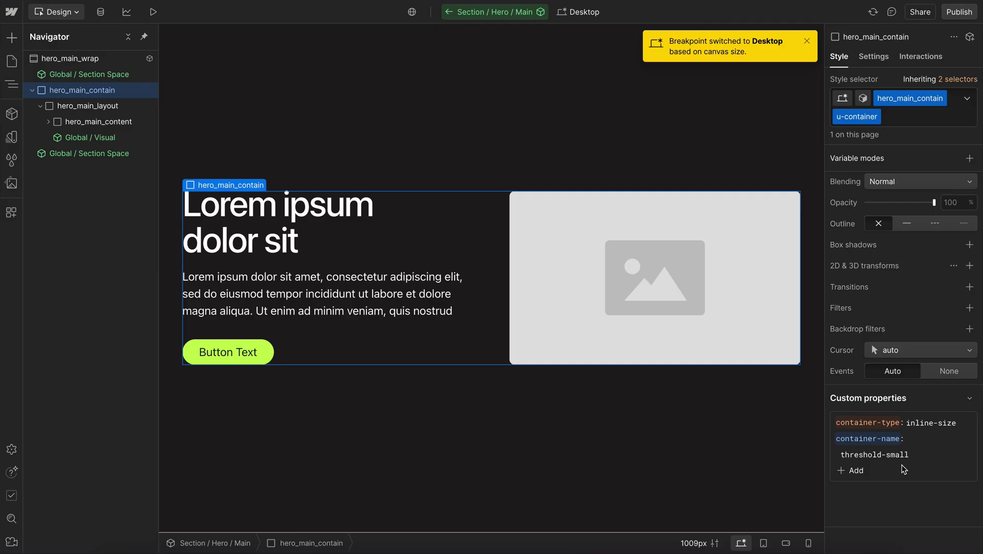
{"action": "left_click", "coordinate": [154, 12]}
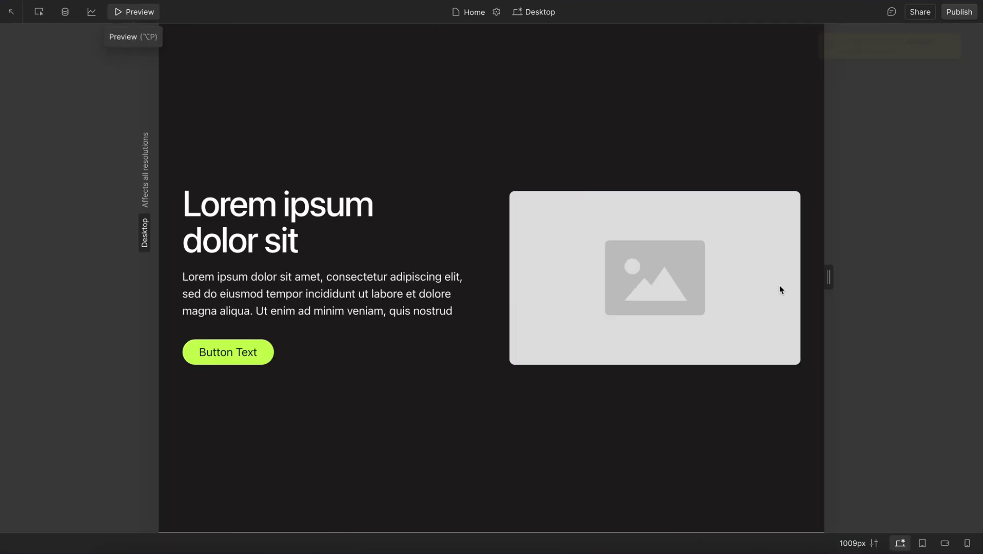
{"action": "left_click_drag", "start_coordinate": [828, 281], "coordinate": [957, 286]}
Step: Select the hero's hero_main_content block in the Reversed variant
{"action": "left_click", "coordinate": [153, 14]}
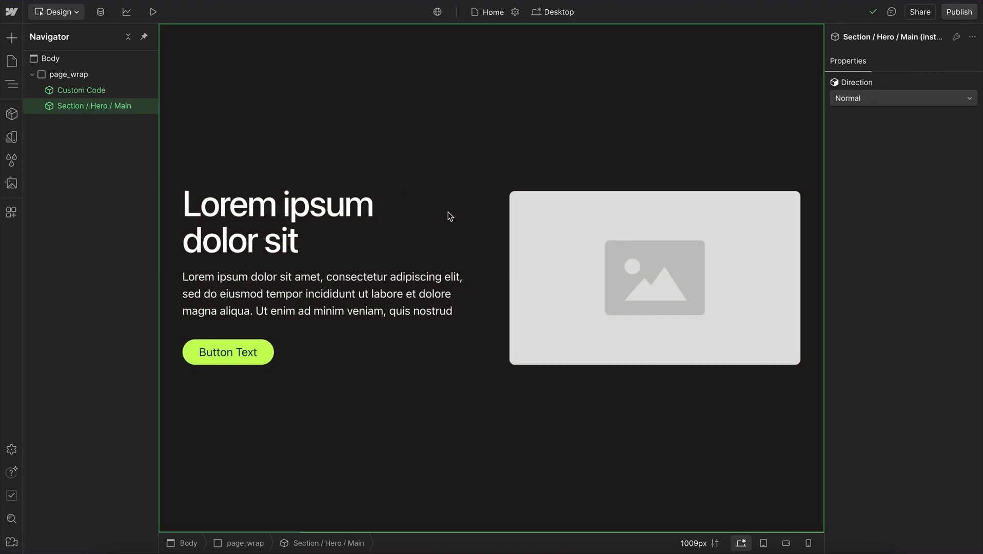
{"action": "double_click", "coordinate": [449, 216]}
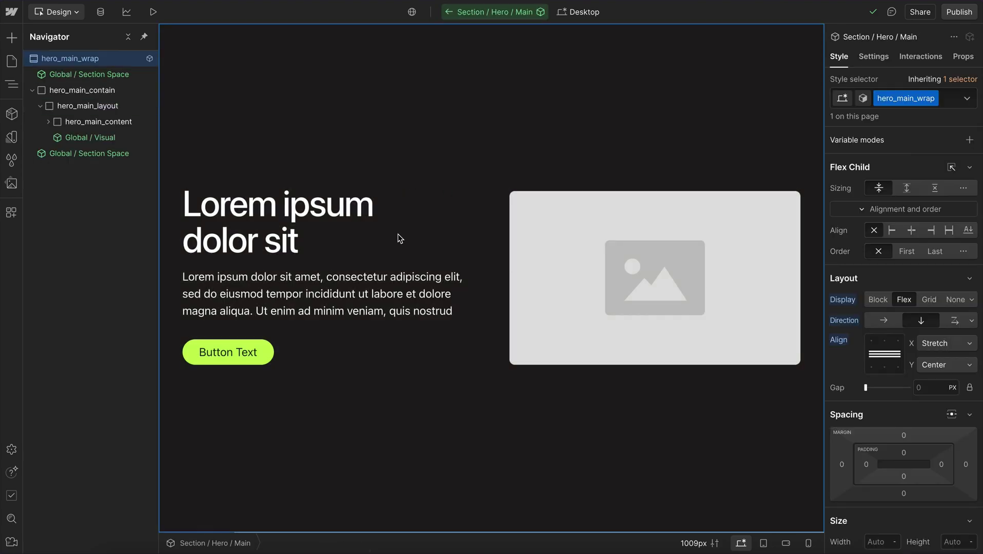
{"action": "left_click", "coordinate": [302, 263]}
{"action": "left_click", "coordinate": [864, 101]}
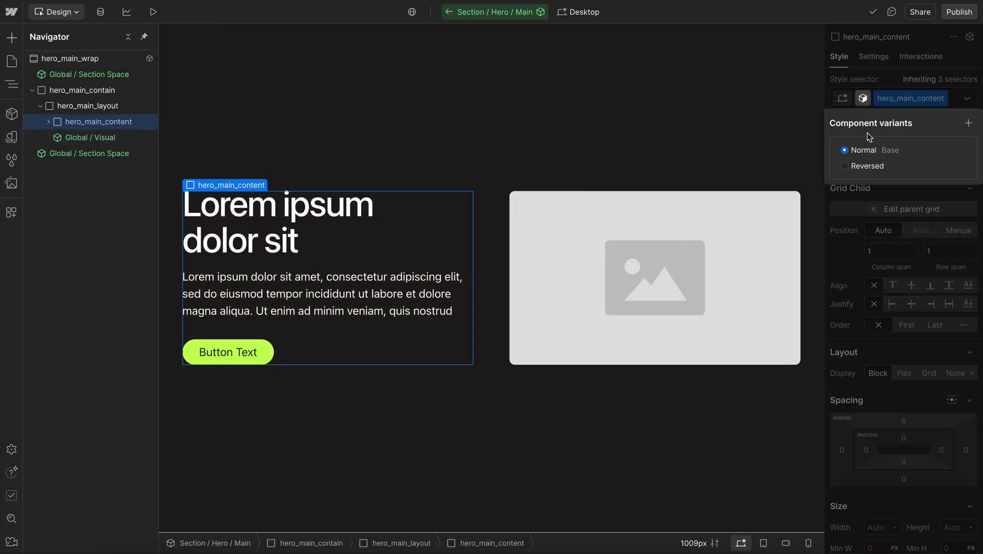
{"action": "left_click", "coordinate": [867, 166]}
{"action": "left_click", "coordinate": [865, 77]}
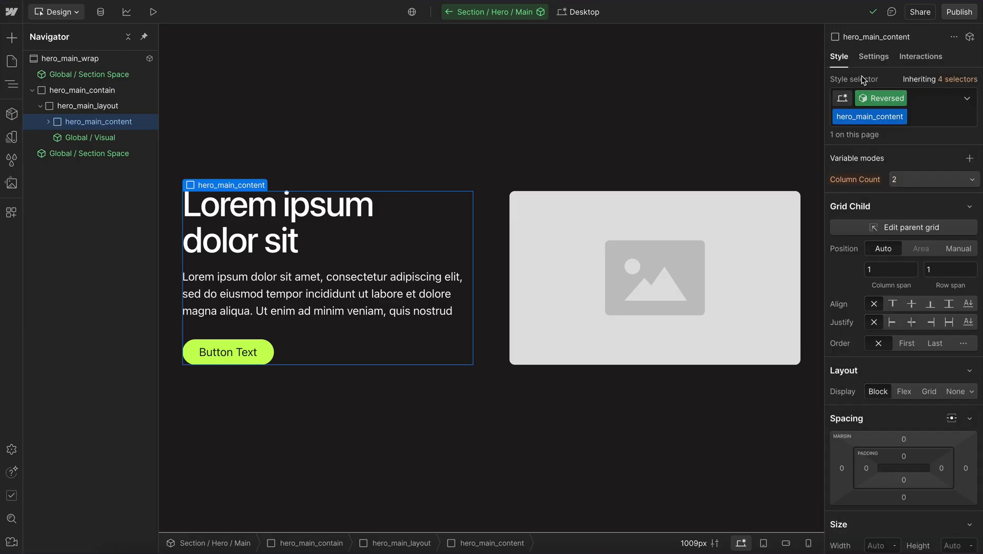
Step: Give the content block a custom order: 1 property and check it at mobile breakpoints
{"action": "scroll", "coordinate": [908, 405], "scroll_direction": "down", "scroll_amount": 15}
{"action": "left_click", "coordinate": [851, 471]}
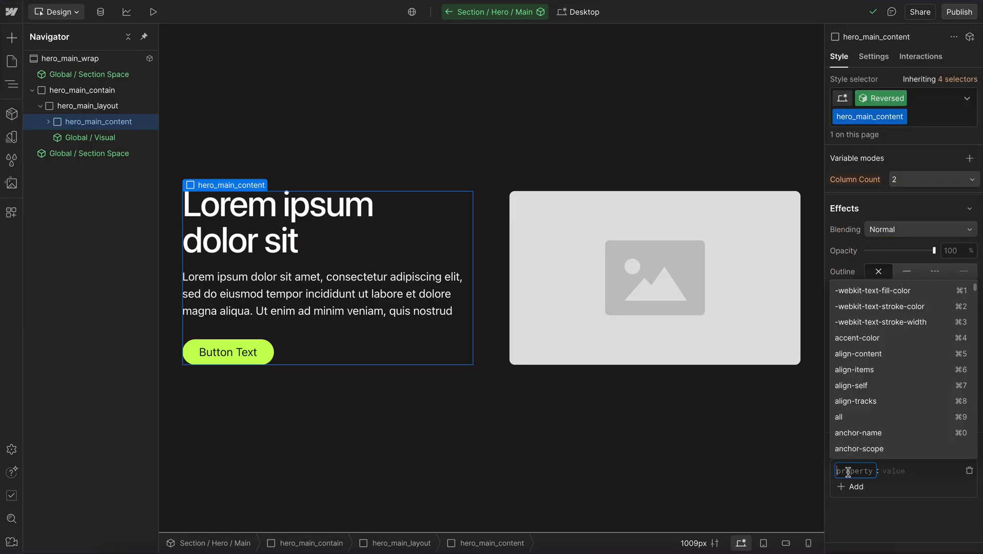
{"action": "type", "text": "order"}
{"action": "key", "text": "Return"}
{"action": "type", "text": "1"}
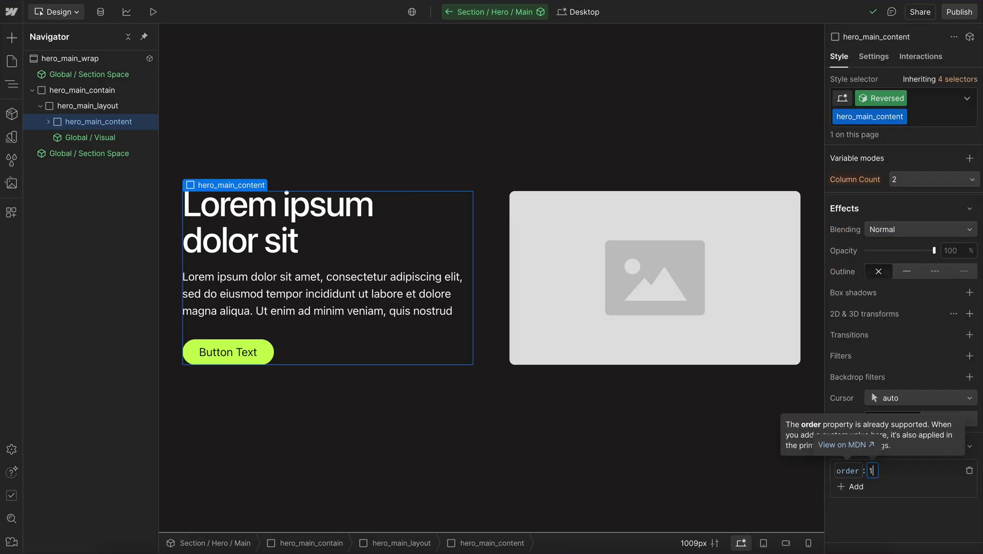
{"action": "key", "text": "Return"}
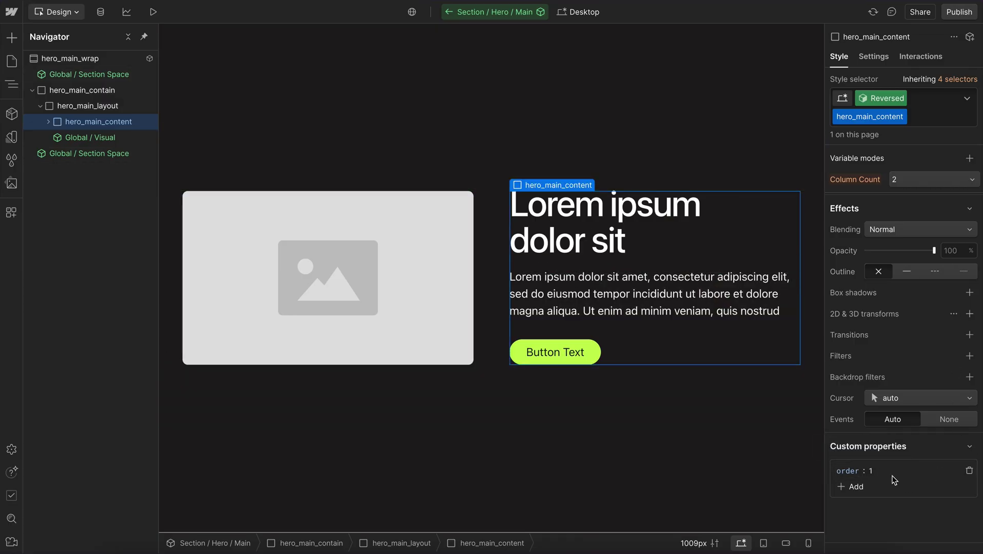
{"action": "key", "text": "shift+3"}
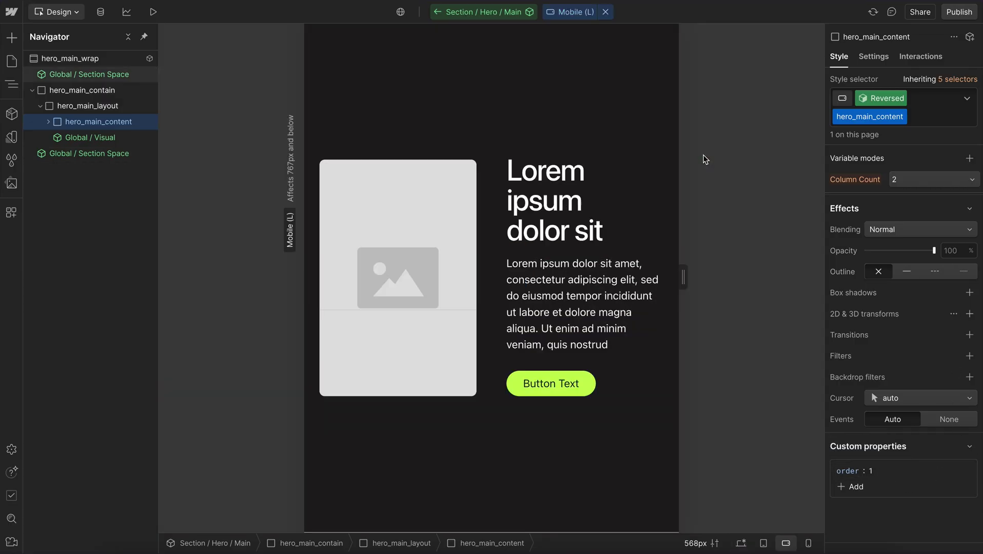
{"action": "key", "text": "shift+4"}
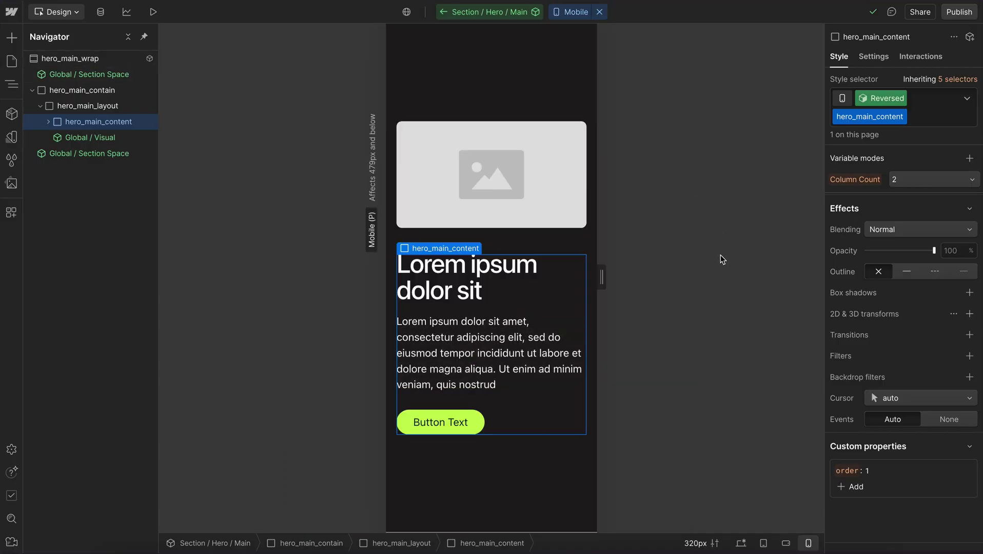
{"action": "key", "text": "shift+1"}
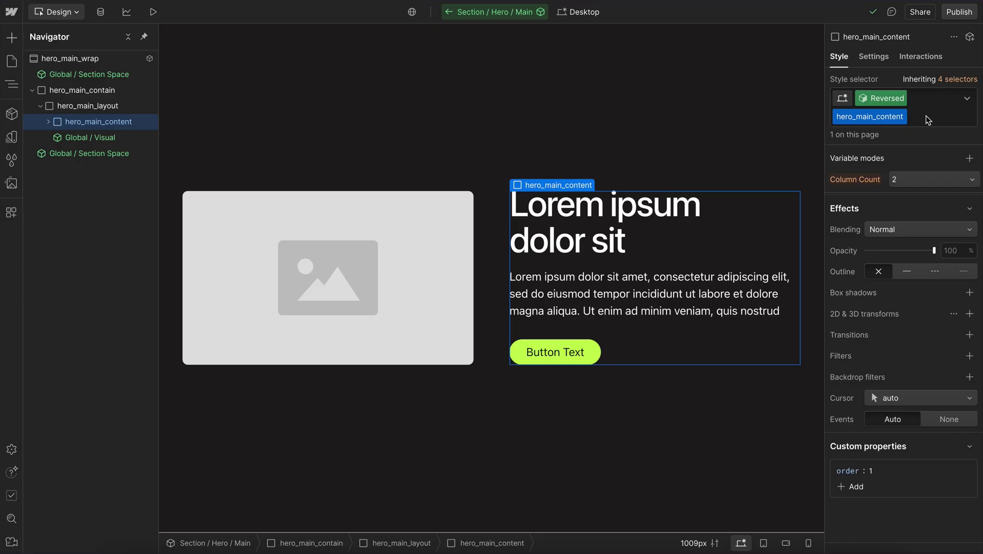
Step: Add the u-order-unset-below combo class and preview it at tablet and mobile widths
{"action": "left_click", "coordinate": [928, 120]}
{"action": "type", "text": "order-"}
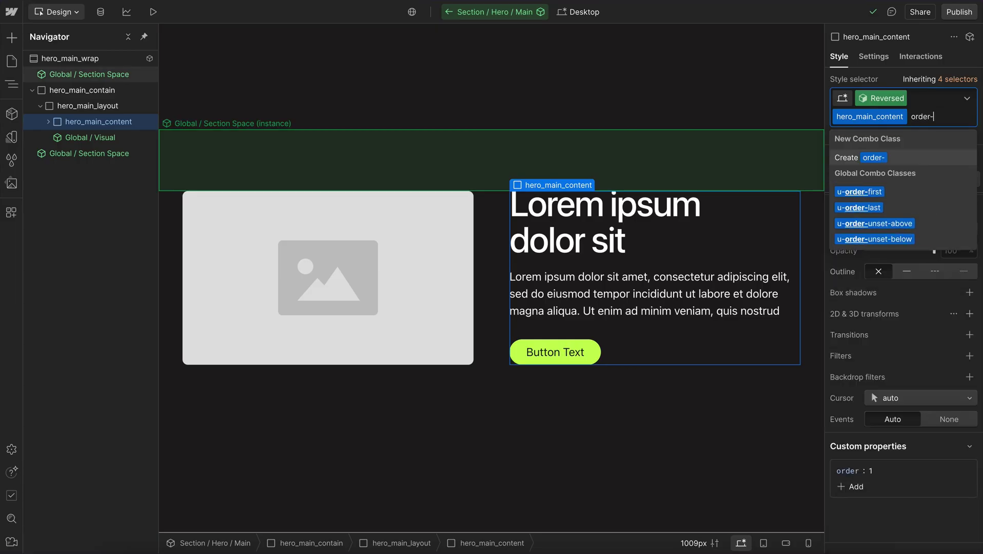
{"action": "type", "text": "u"}
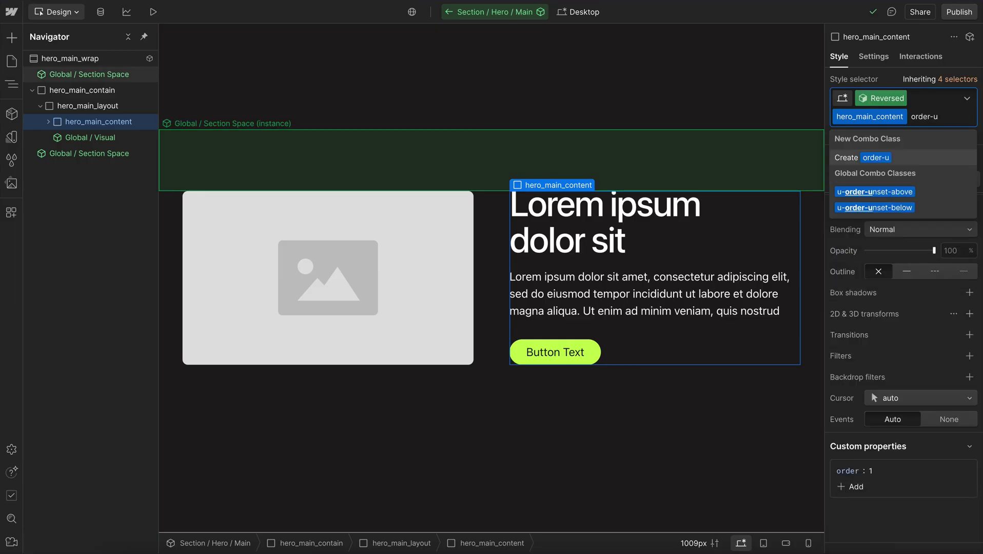
{"action": "left_click", "coordinate": [874, 207]}
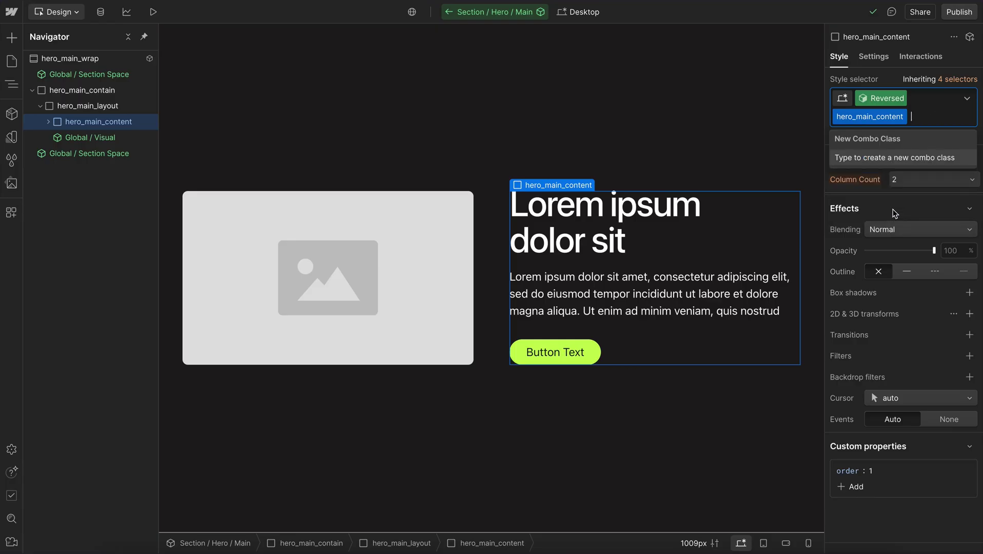
{"action": "key", "text": "Escape"}
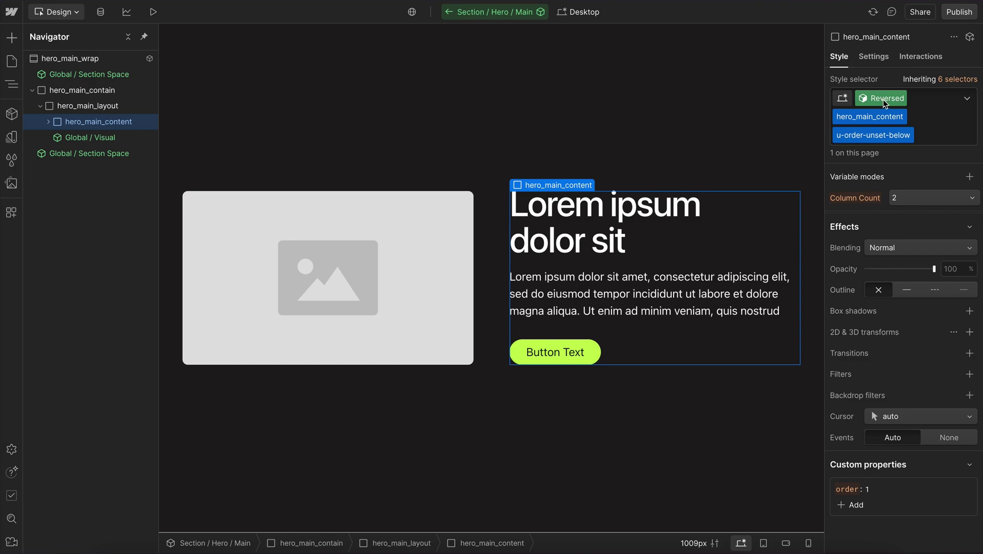
{"action": "key", "text": "shift+2"}
{"action": "key", "text": "shift+3"}
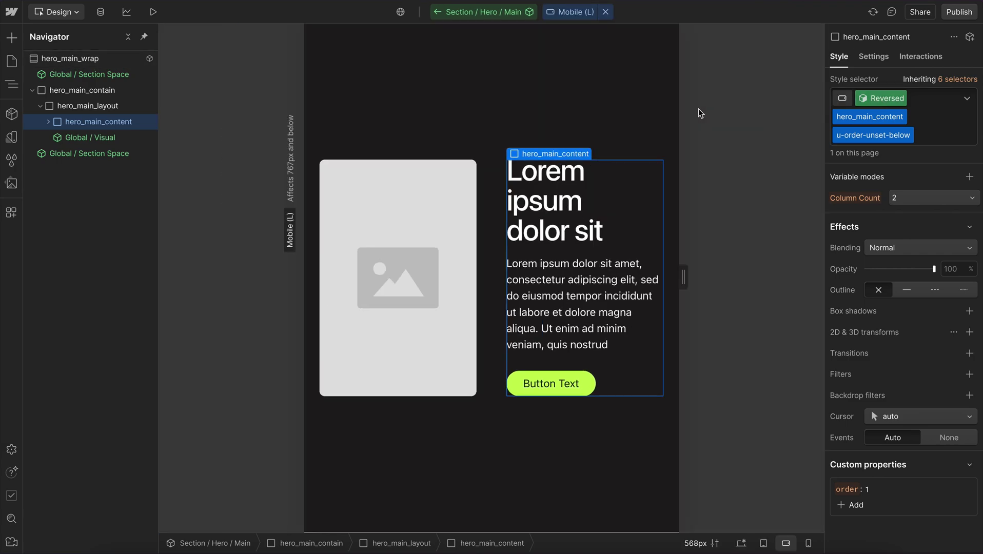
{"action": "key", "text": "shift+4"}
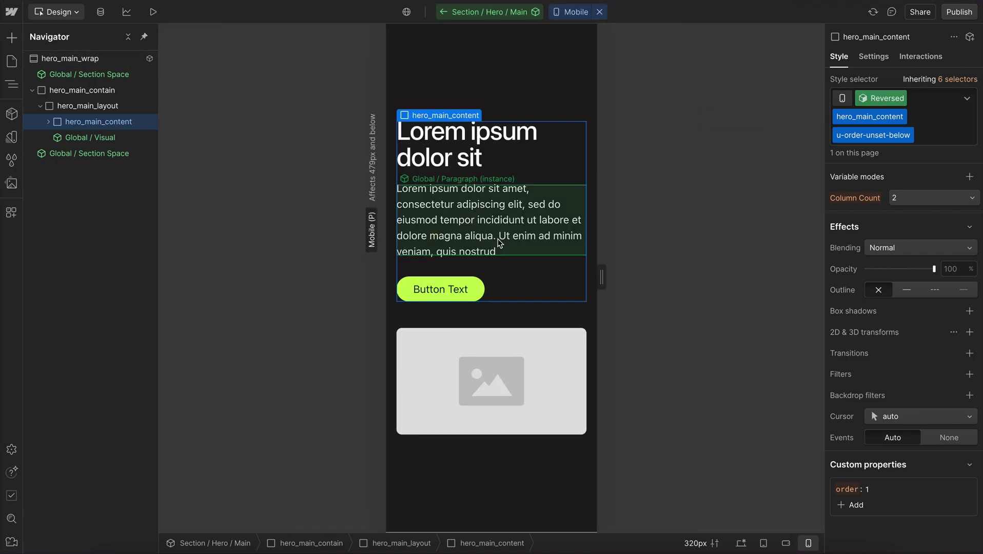
{"action": "key", "text": "shift+1"}
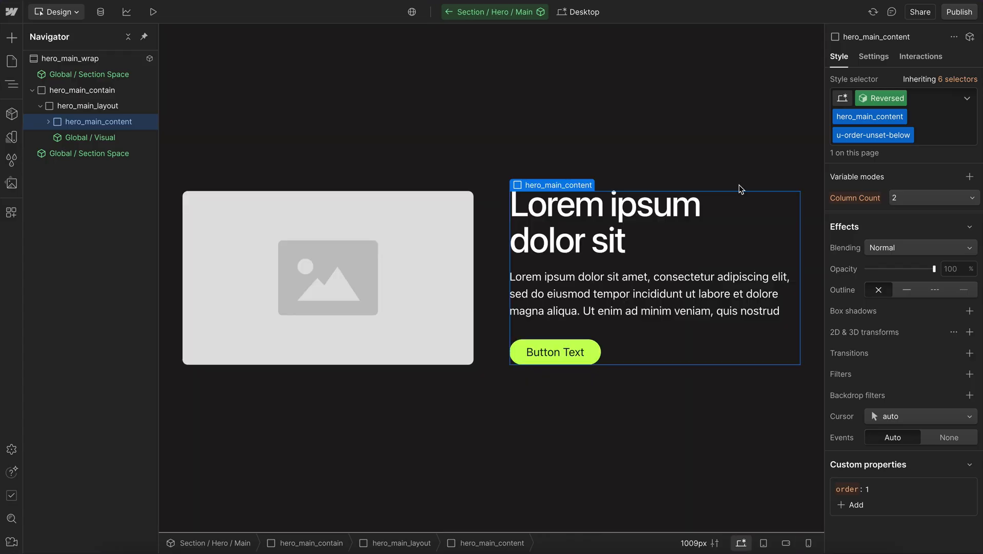
{"action": "left_click", "coordinate": [941, 134]}
Step: Remove u-order-unset-below from the content block and switch the hero to its Normal variant
{"action": "key", "text": "BackSpace"}
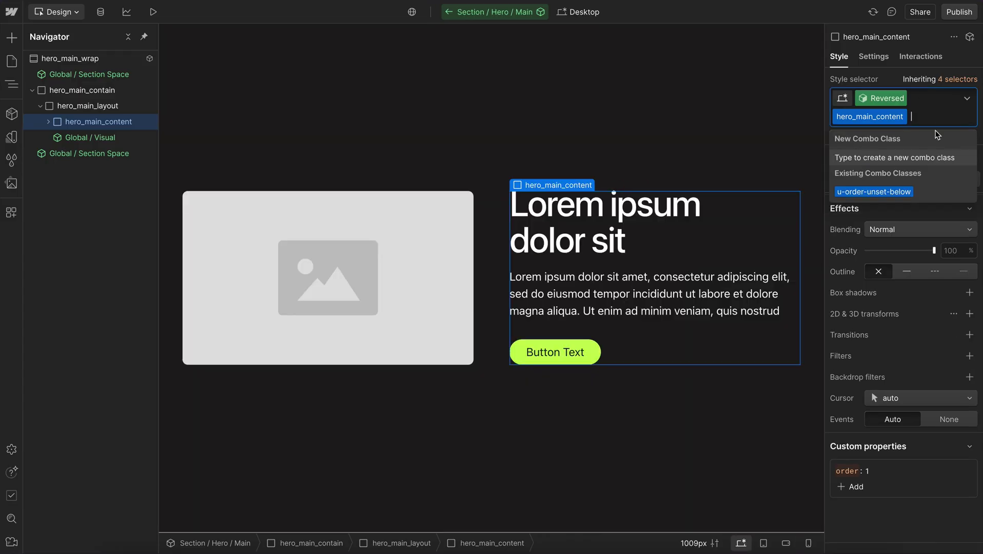
{"action": "left_click", "coordinate": [867, 98]}
{"action": "left_click", "coordinate": [861, 151]}
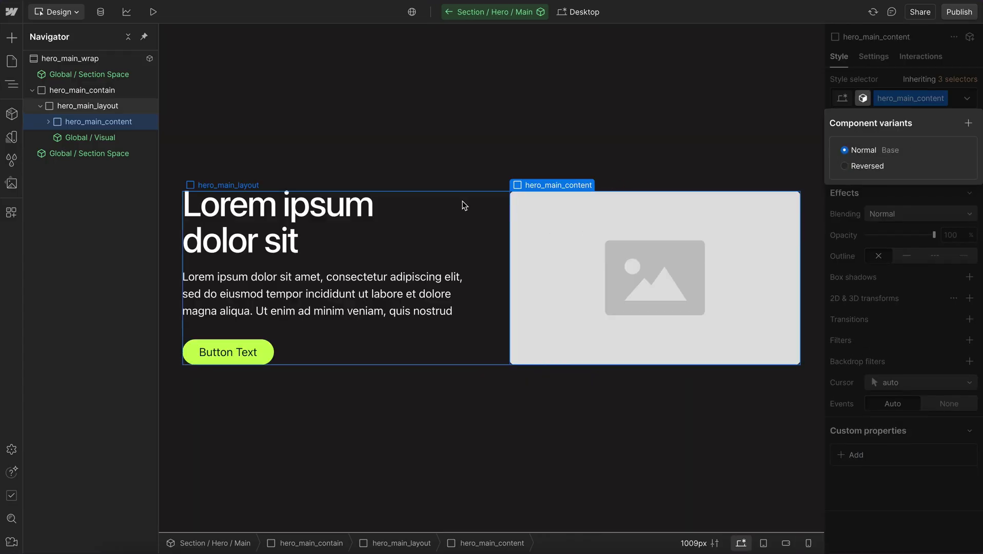
{"action": "left_click", "coordinate": [937, 291]}
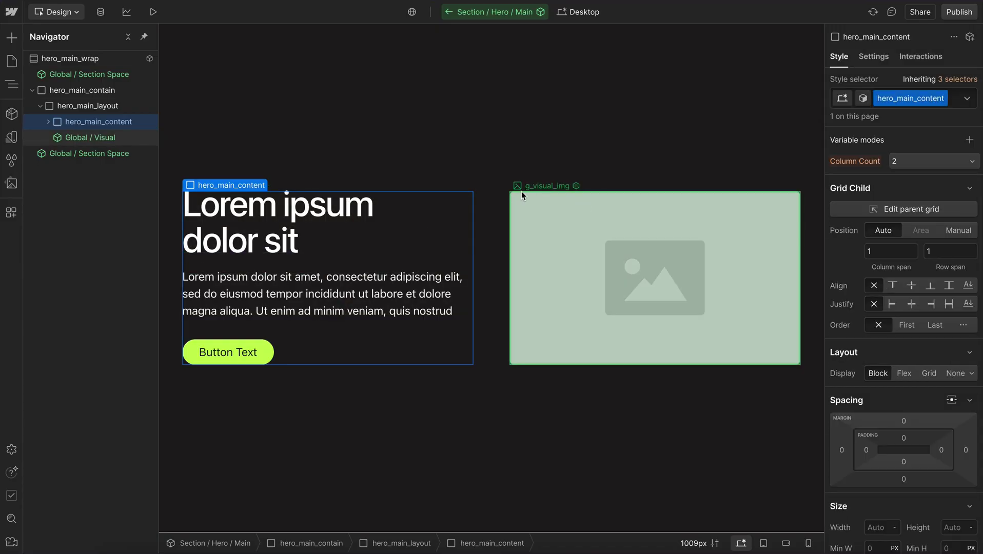
Step: Give hero_main_content 3rem top and bottom padding and check it at mobile portrait
{"action": "left_click", "coordinate": [904, 438]}
{"action": "type", "text": "3rem"}
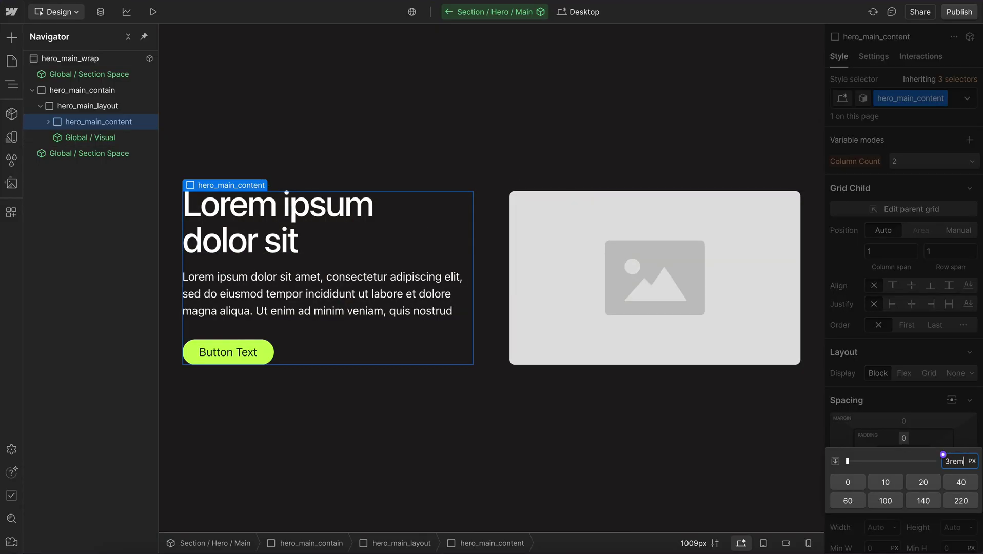
{"action": "key", "text": "Return"}
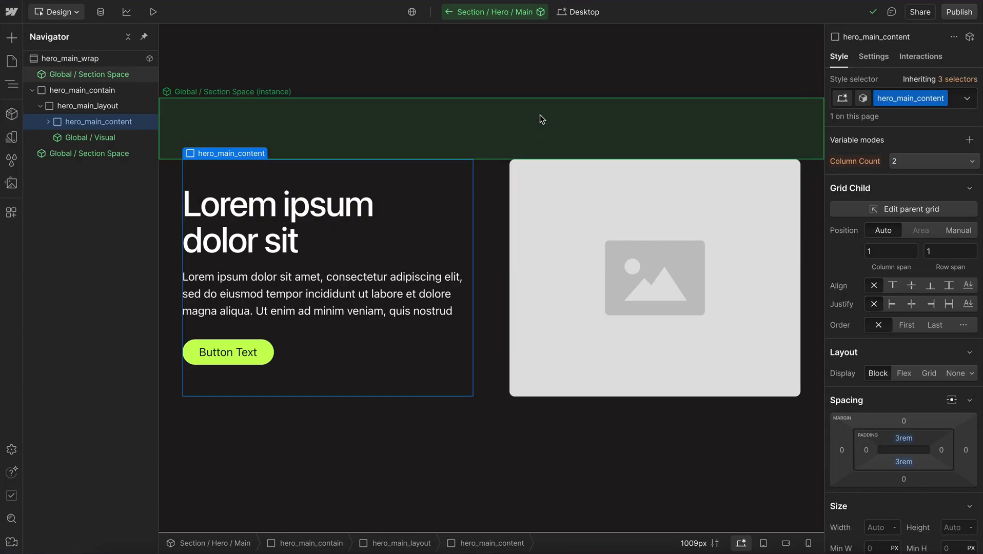
{"action": "key", "text": "shift+4"}
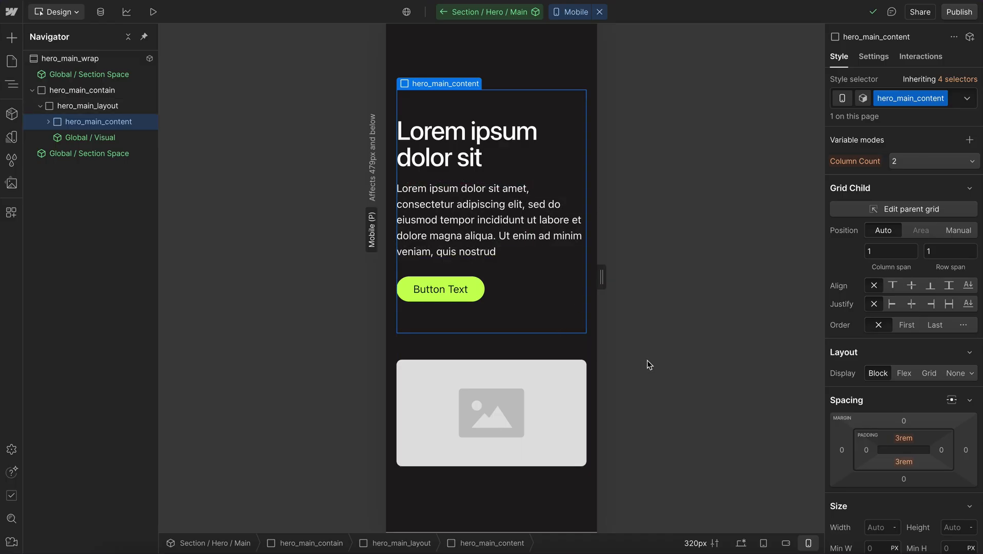
Step: Add the u-all-unset-below combo class to the hero content block at desktop
{"action": "key", "text": "shift+1"}
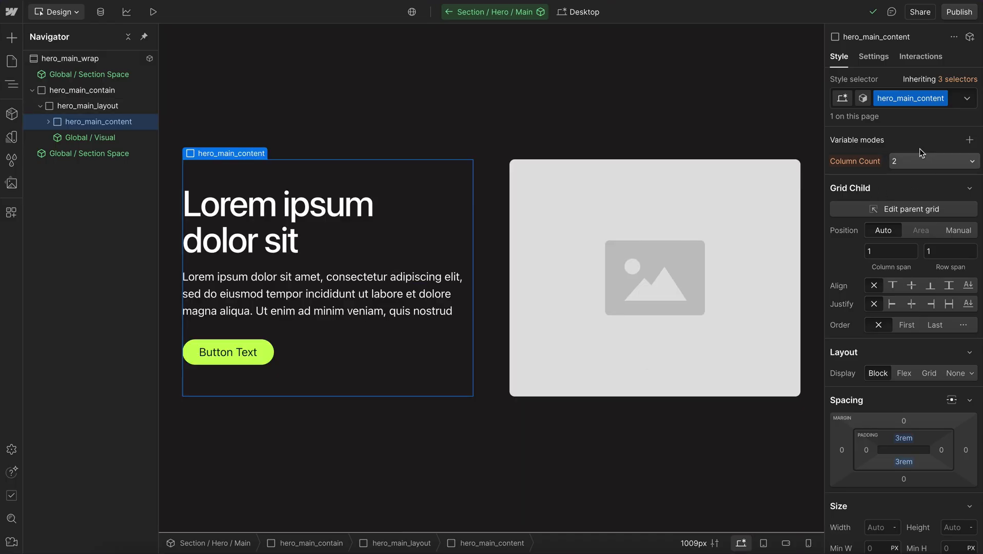
{"action": "left_click", "coordinate": [862, 98]}
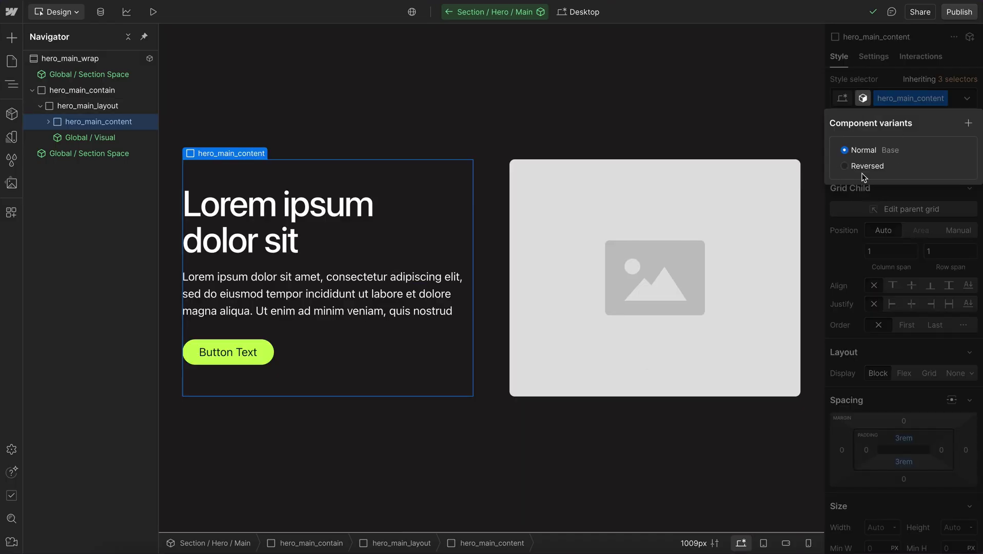
{"action": "left_click", "coordinate": [874, 74]}
{"action": "left_click", "coordinate": [956, 102]}
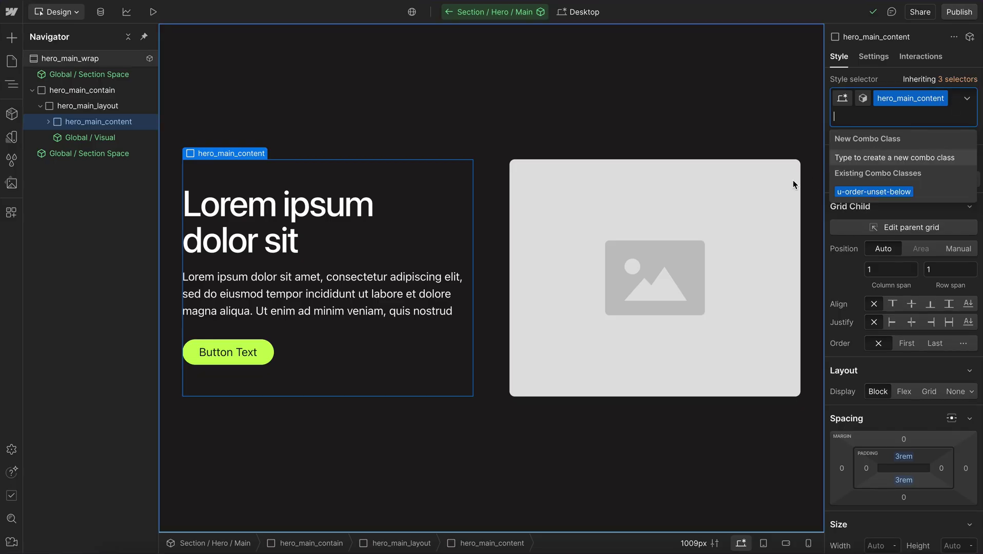
{"action": "type", "text": "all-un"}
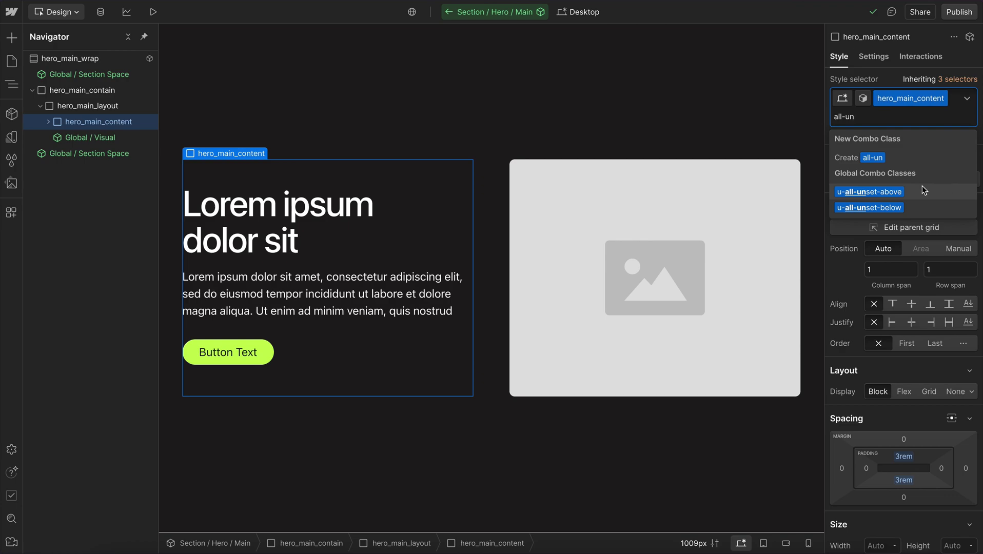
{"action": "left_click", "coordinate": [900, 210]}
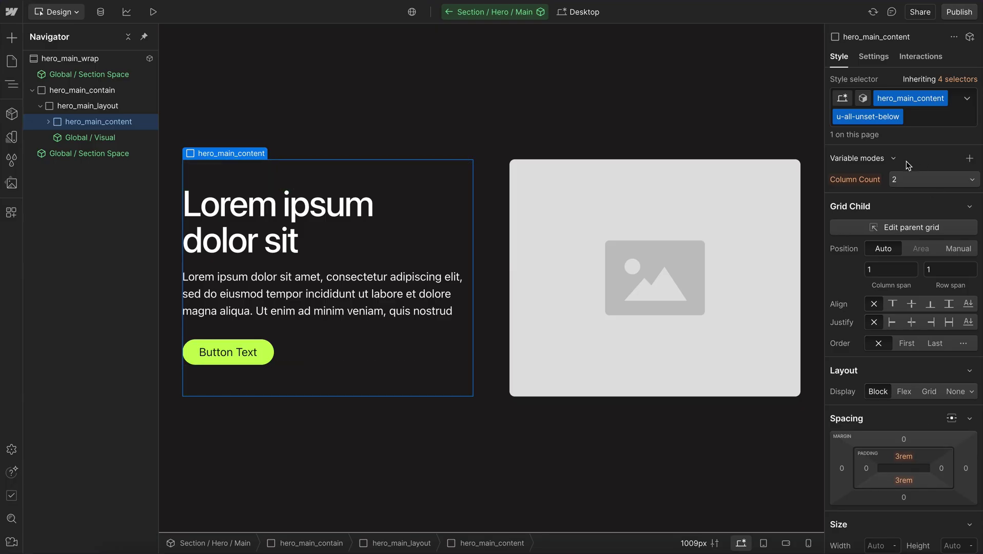
Step: Switch the hero to its Reversed variant and check it at mobile width
{"action": "left_click", "coordinate": [863, 98]}
{"action": "left_click", "coordinate": [866, 166]}
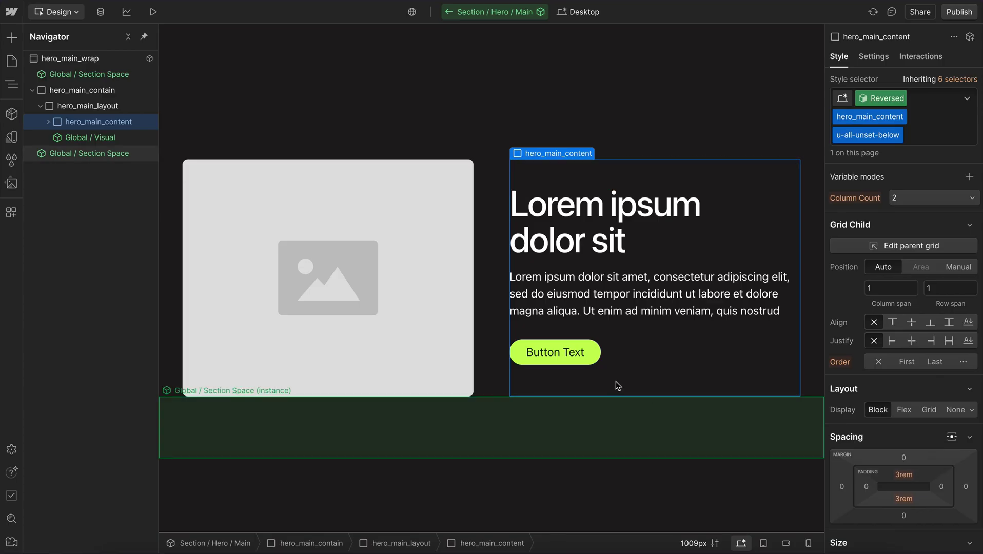
{"action": "key", "text": "shift+4"}
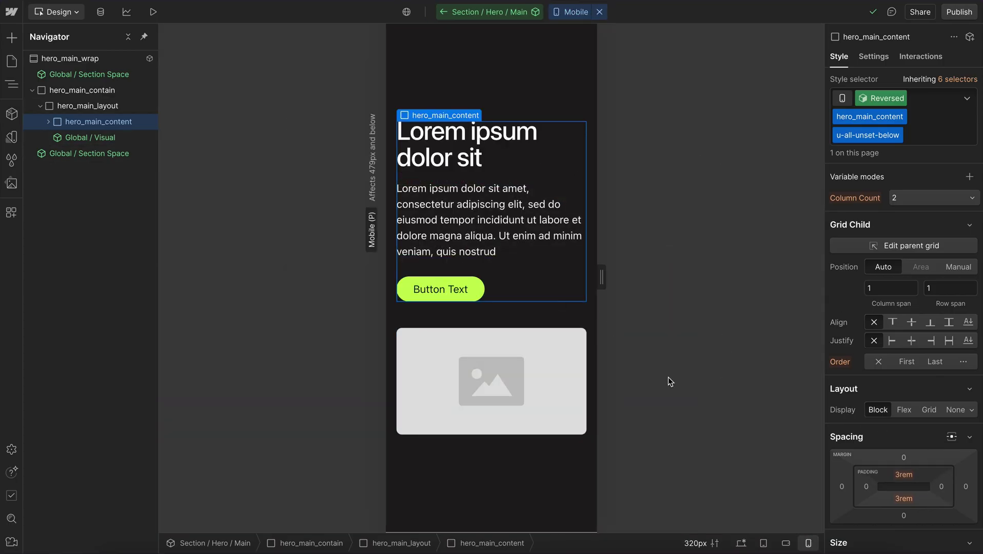
{"action": "key", "text": "shift+1"}
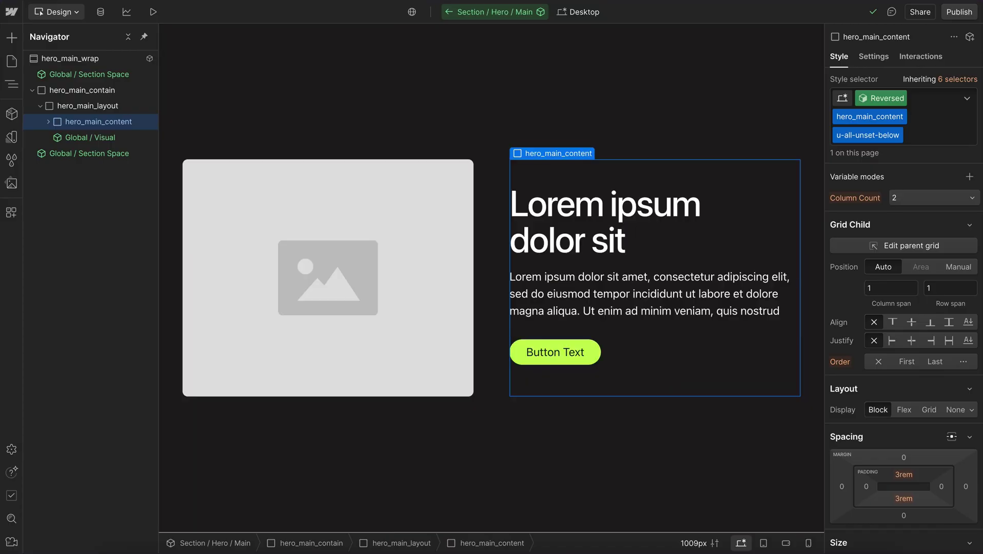
Step: Change hero_main_contain's container-name to threshold-medium in the Normal variant
{"action": "left_click", "coordinate": [83, 60]}
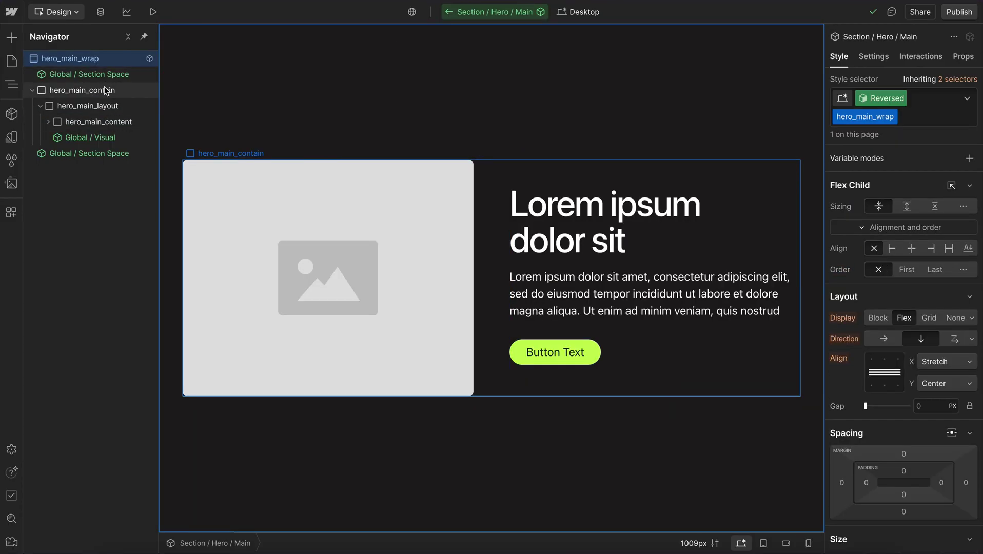
{"action": "left_click", "coordinate": [109, 90]}
{"action": "scroll", "coordinate": [932, 366], "scroll_direction": "down", "scroll_amount": 15}
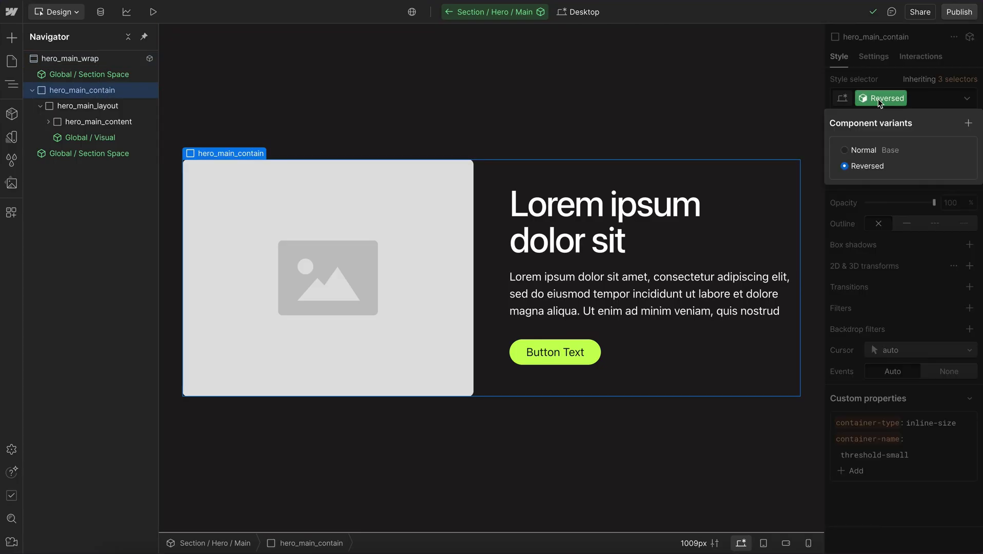
{"action": "left_click", "coordinate": [864, 149]}
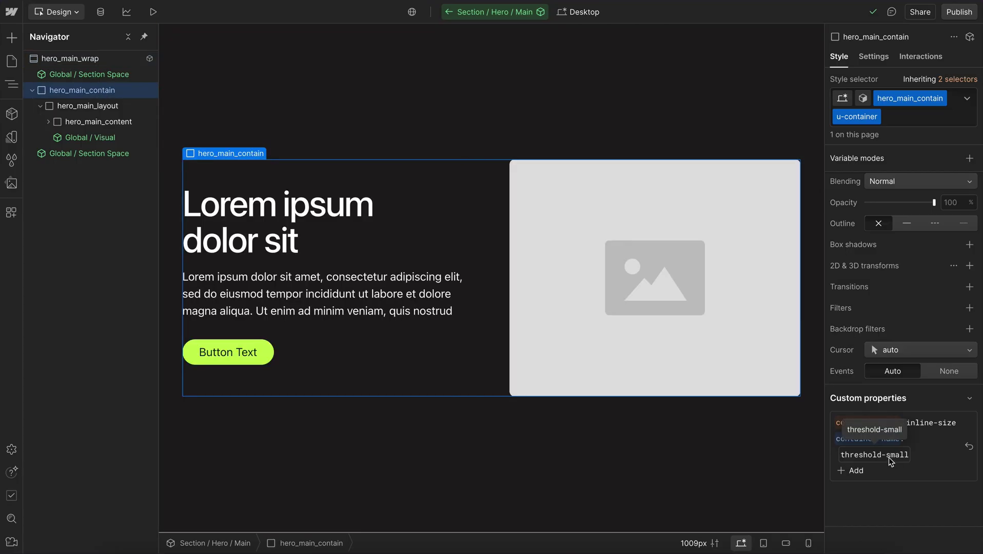
{"action": "double_click", "coordinate": [891, 458]}
{"action": "type", "text": "medi"}
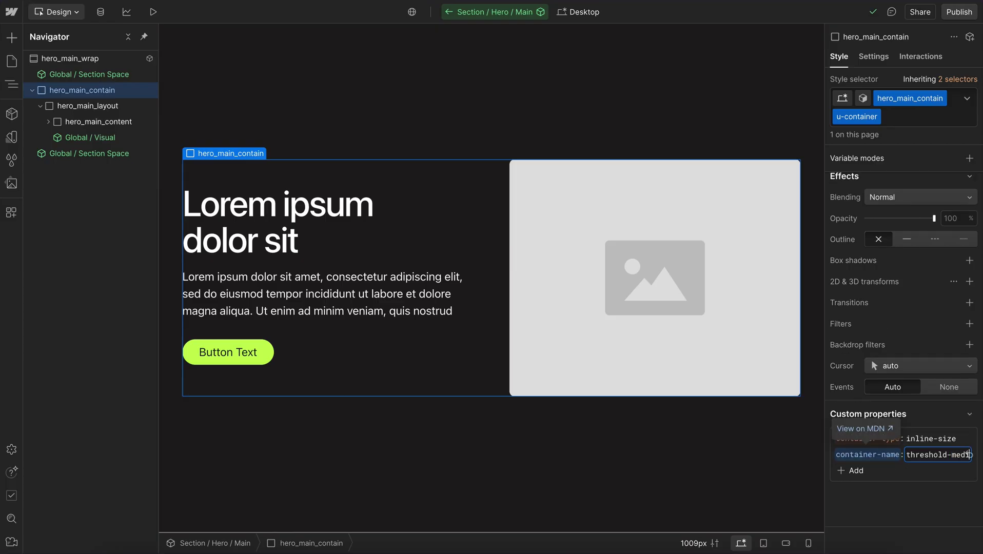
{"action": "type", "text": "um"}
{"action": "key", "text": "Return"}
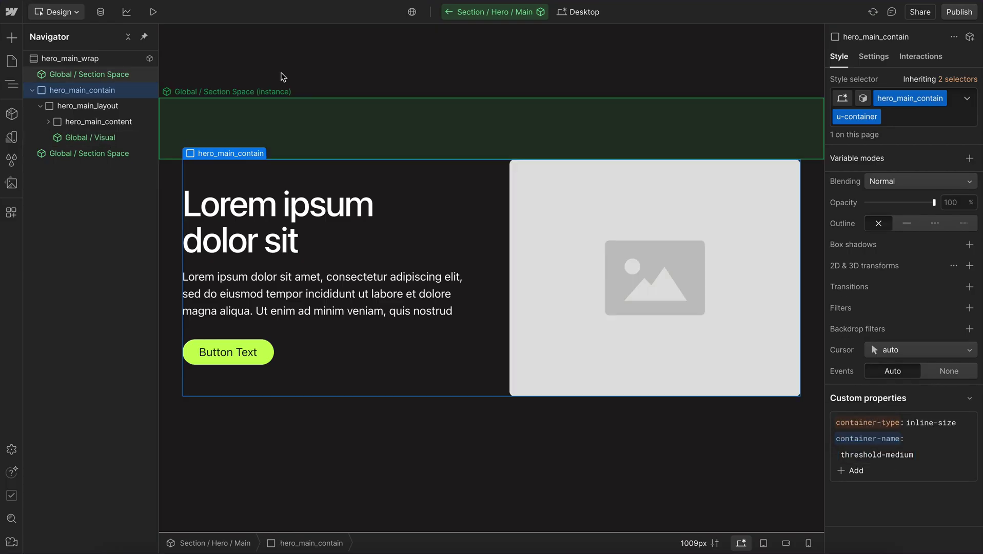
Step: Preview the page at tablet width, widened to 834px, then return to the designer
{"action": "left_click", "coordinate": [153, 11]}
{"action": "key", "text": "shift+2"}
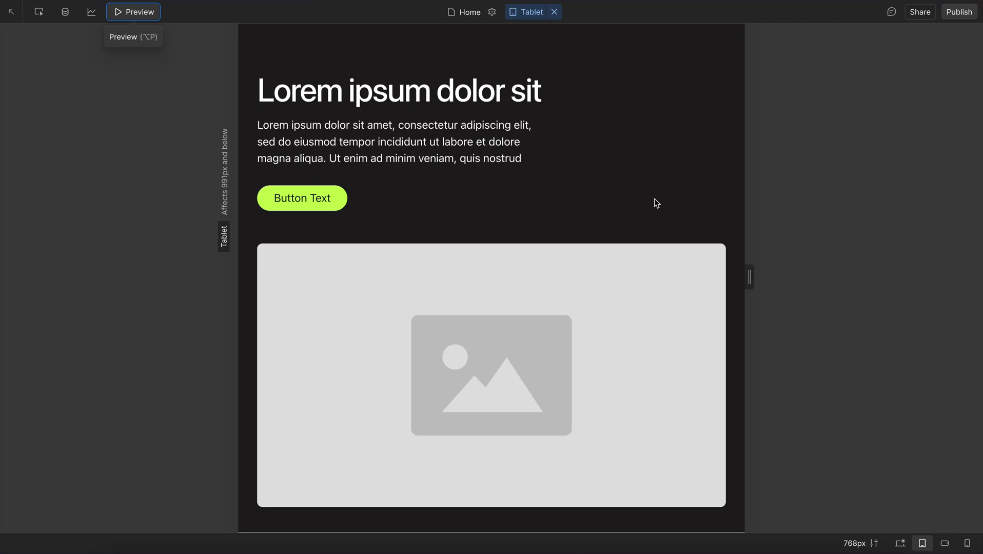
{"action": "left_click_drag", "start_coordinate": [750, 266], "coordinate": [901, 285]}
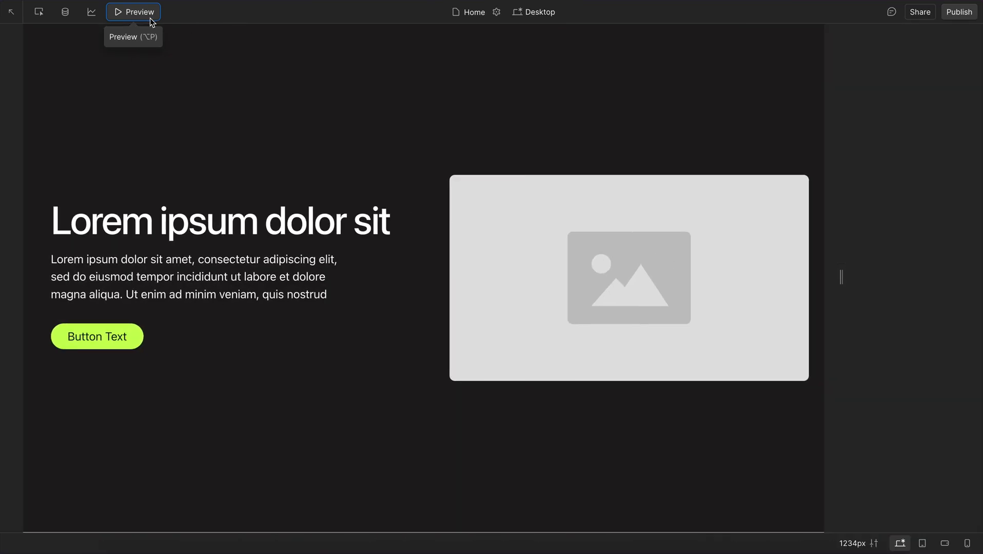
{"action": "left_click", "coordinate": [152, 19]}
Step: Open the Custom Code page_code_base embed and highlight its 62em, 48em and 30em threshold rules
{"action": "double_click", "coordinate": [82, 90]}
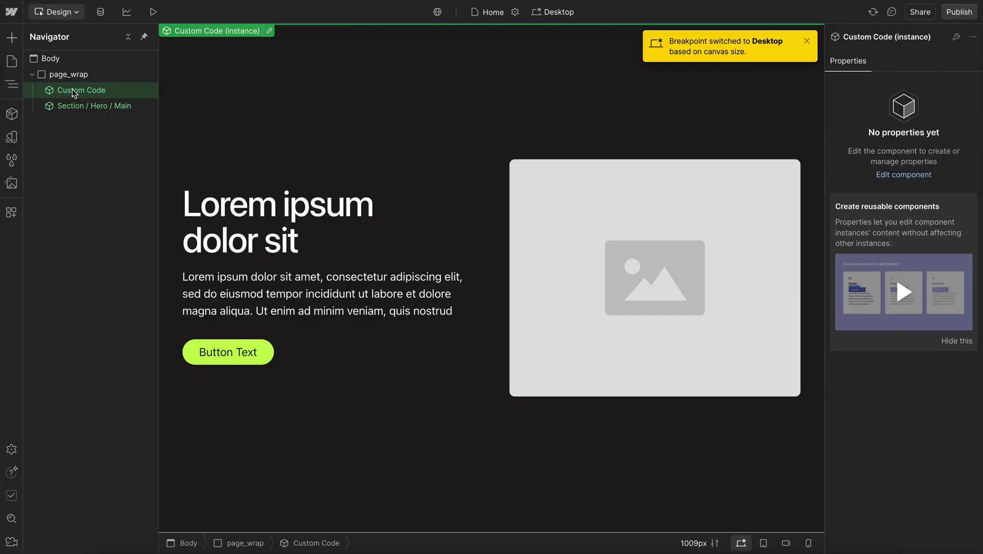
{"action": "double_click", "coordinate": [81, 75]}
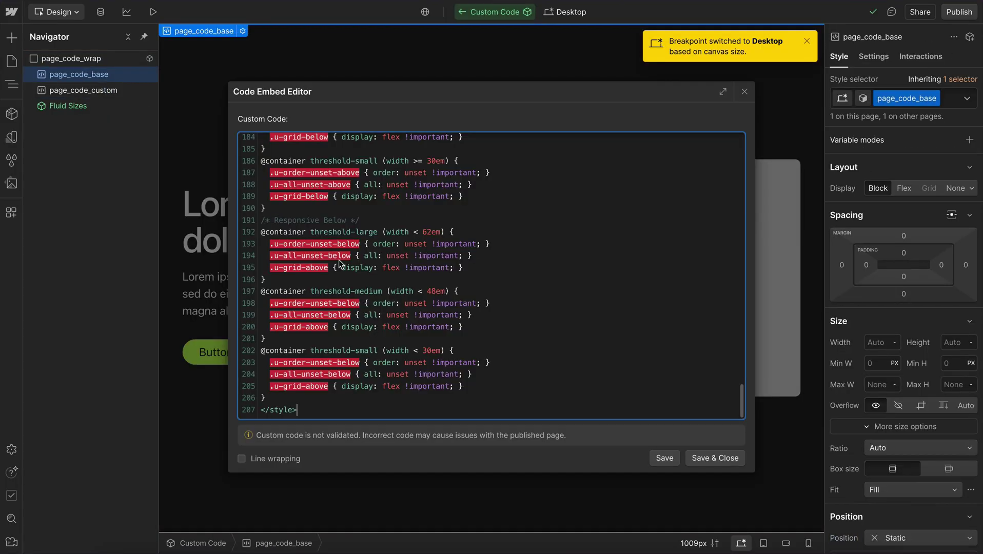
{"action": "scroll", "coordinate": [347, 290], "scroll_direction": "up", "scroll_amount": 3}
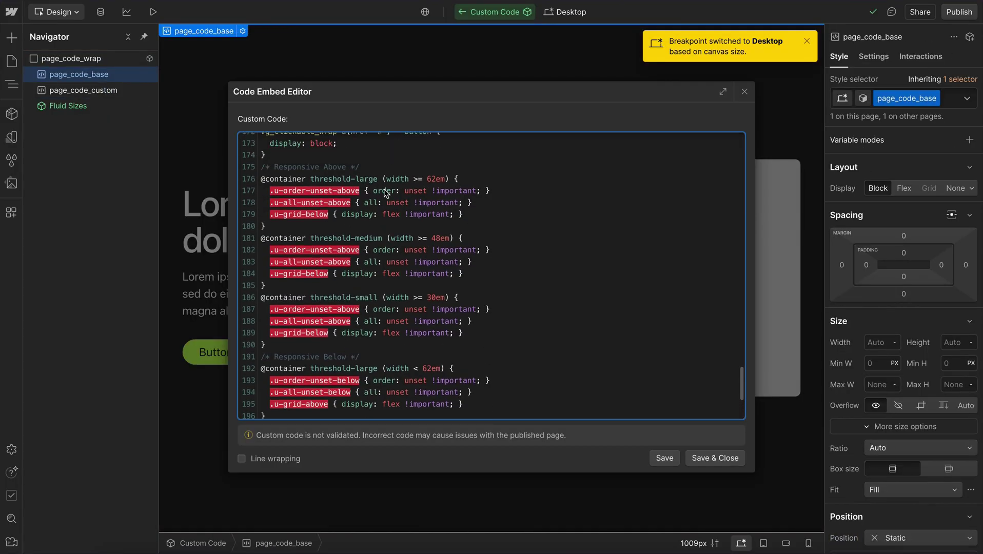
{"action": "left_click_drag", "start_coordinate": [320, 178], "coordinate": [447, 179]}
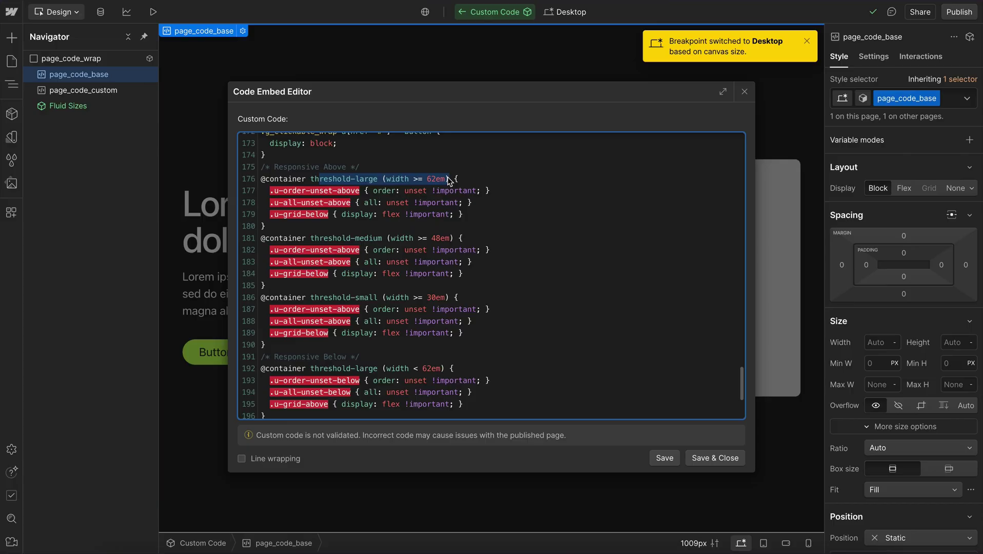
{"action": "left_click_drag", "start_coordinate": [332, 238], "coordinate": [453, 238]}
{"action": "left_click_drag", "start_coordinate": [342, 297], "coordinate": [456, 300]}
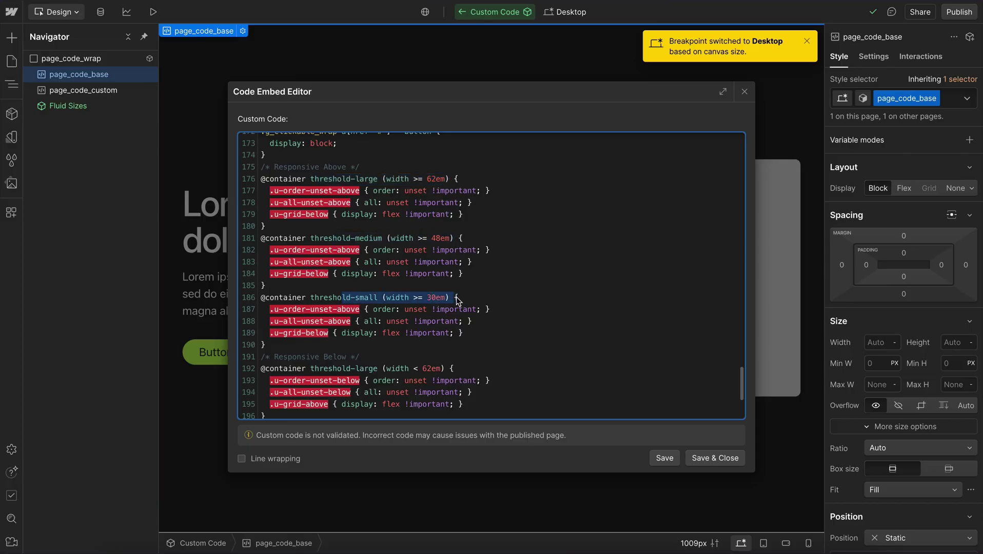
{"action": "left_click", "coordinate": [440, 297]}
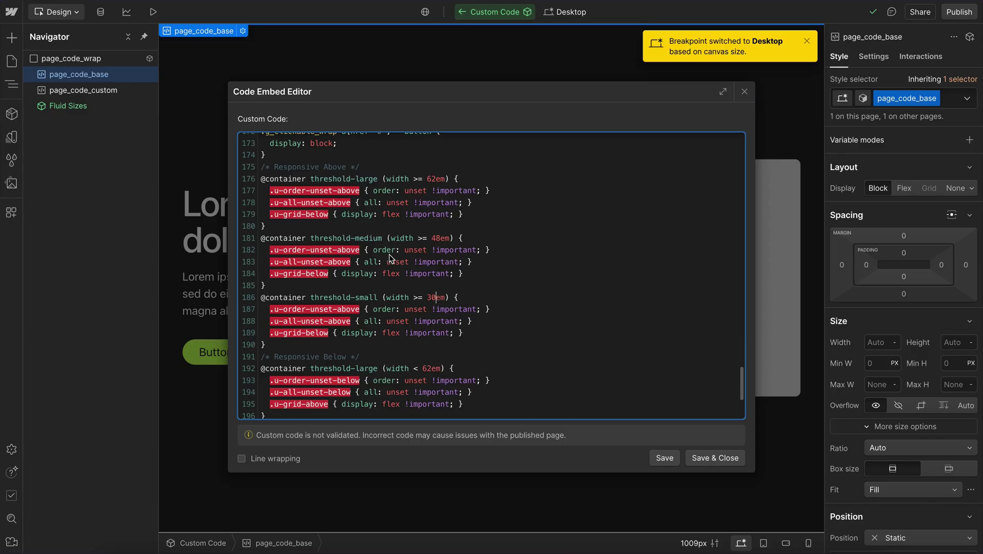
Step: Add a .u-width-full-above { width: 100% !important; } rule to the threshold-large Responsive Above block
{"action": "left_click", "coordinate": [508, 193]}
{"action": "key", "text": "Return"}
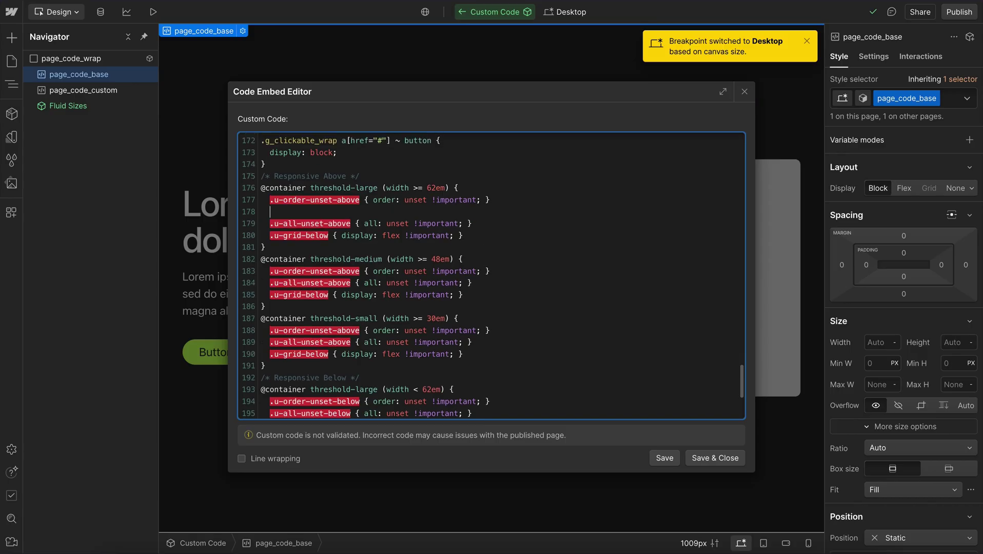
{"action": "type", "text": "."}
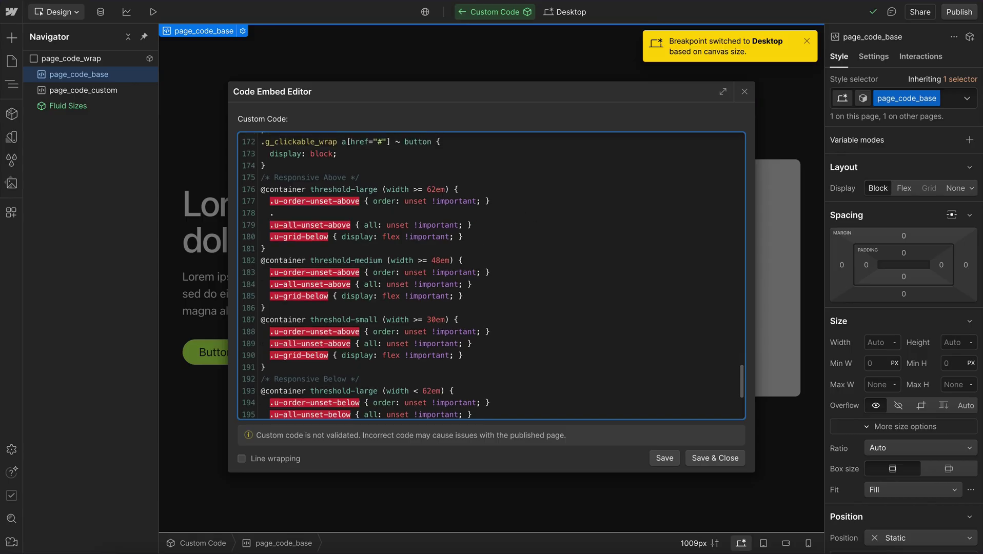
{"action": "type", "text": "u-width-full"}
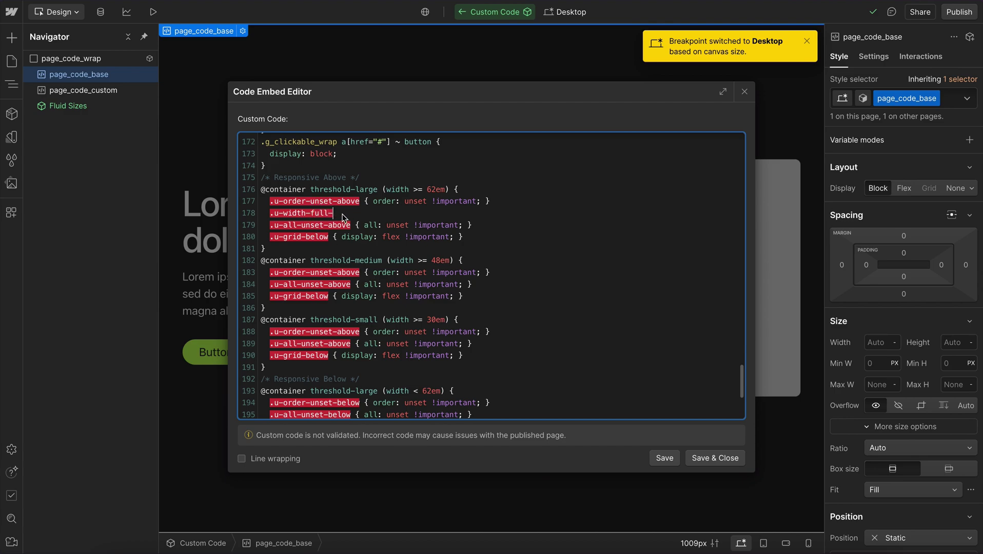
{"action": "type", "text": "-above {}"}
{"action": "key", "text": "Left"}
{"action": "type", "text": "width: 100% !impor"}
Step: Paste the four-rule set with .u-width-full-above into the medium and small Responsive Above blocks
{"action": "left_click_drag", "start_coordinate": [472, 242], "coordinate": [287, 204]}
{"action": "key", "text": "ctrl+c"}
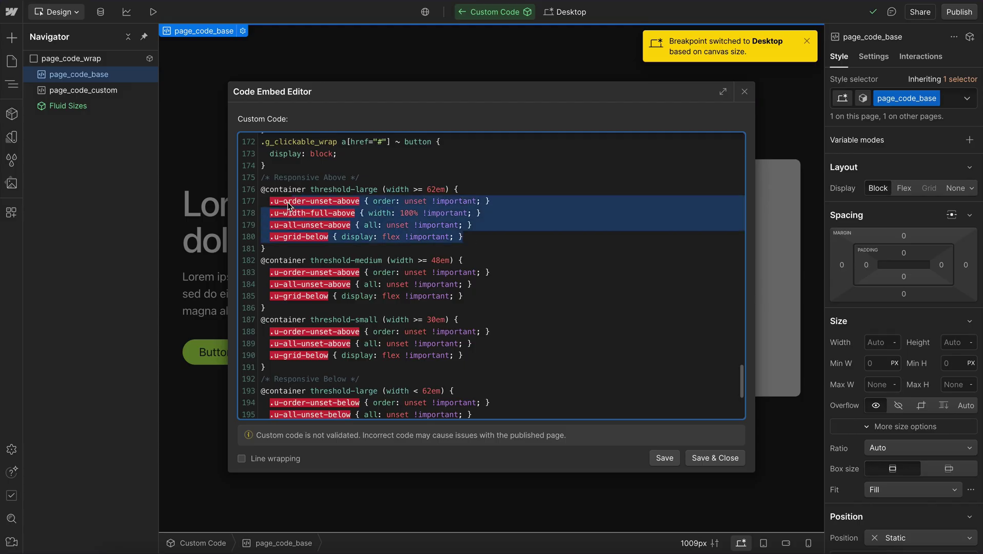
{"action": "left_click", "coordinate": [477, 296]}
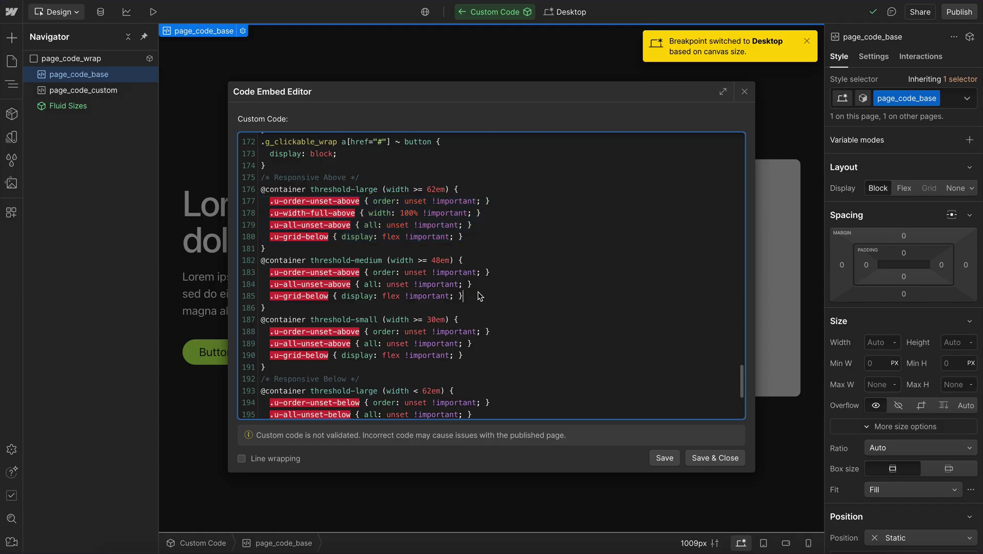
{"action": "key", "text": "shift+Up"}
{"action": "key", "text": "shift+Up"}
{"action": "key", "text": "shift+Home"}
{"action": "key", "text": "ctrl+v"}
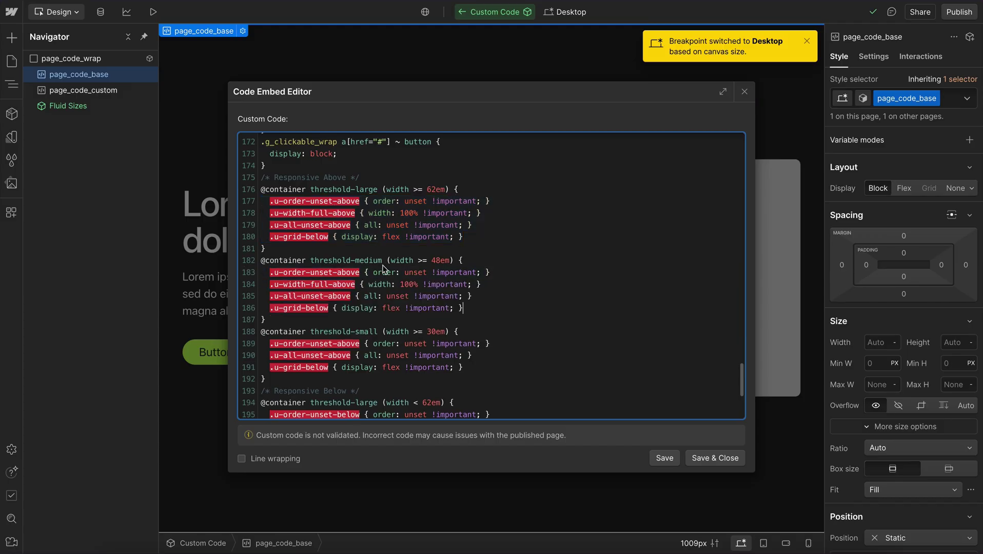
{"action": "scroll", "coordinate": [463, 272], "scroll_direction": "down", "scroll_amount": 3}
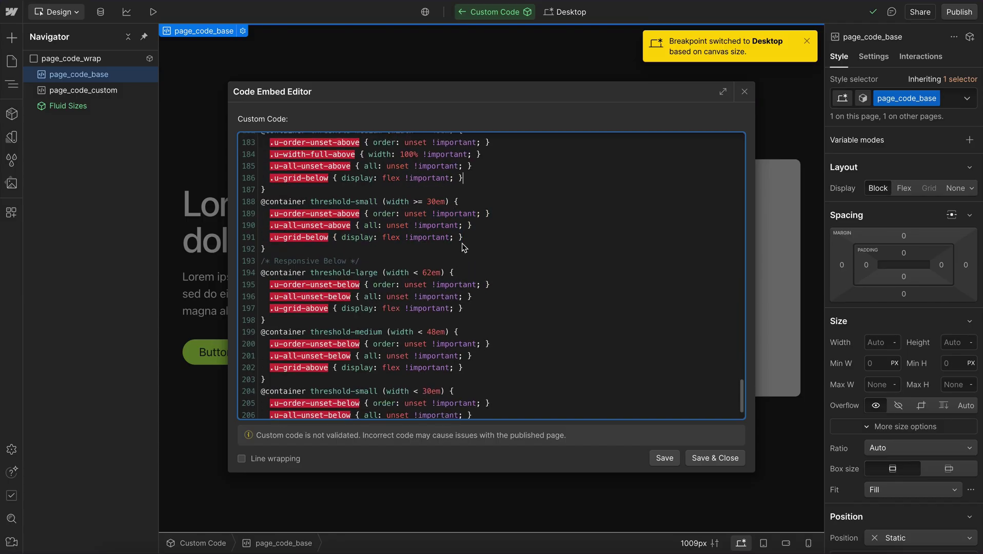
{"action": "left_click_drag", "start_coordinate": [468, 237], "coordinate": [265, 223]}
{"action": "type", "text": ".u-width-full-above { width: 100% !important; }   .u-all-unset-above { all: unset !important; }   .u-grid-below { display: flex !important; }"}
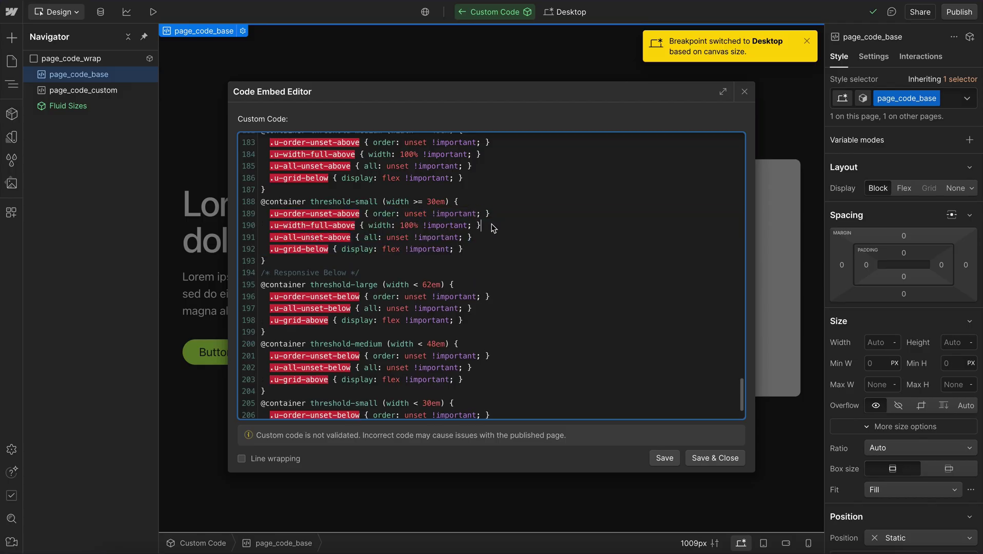
{"action": "left_click_drag", "start_coordinate": [492, 227], "coordinate": [232, 228]}
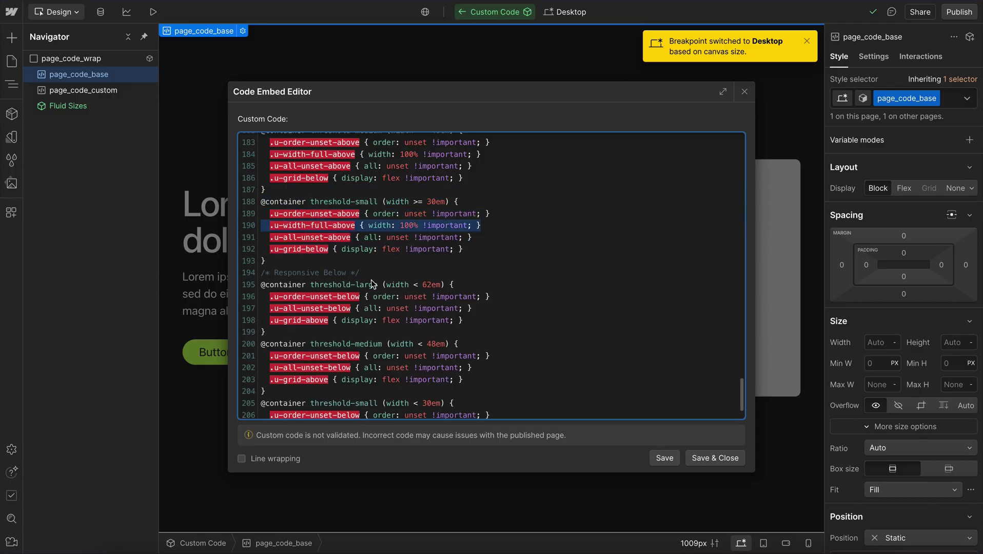
Step: Add .u-width-full-below { width: 100% !important; } to the threshold-large Responsive Below block
{"action": "scroll", "coordinate": [353, 271], "scroll_direction": "down", "scroll_amount": 2}
{"action": "key", "text": "ctrl+c"}
{"action": "left_click", "coordinate": [497, 245]}
{"action": "key", "text": "Return"}
{"action": "key", "text": "ctrl+v"}
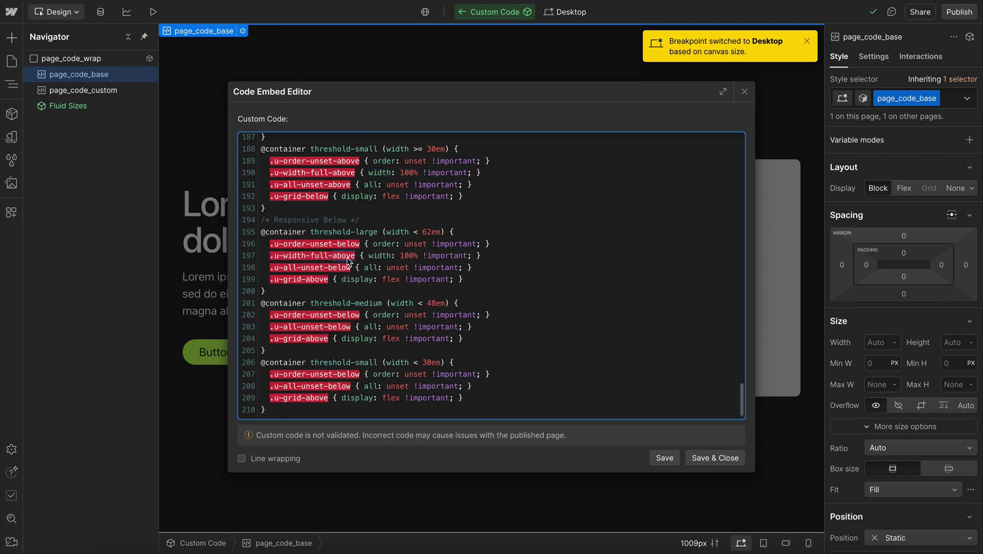
{"action": "double_click", "coordinate": [353, 256]}
{"action": "type", "text": "b"}
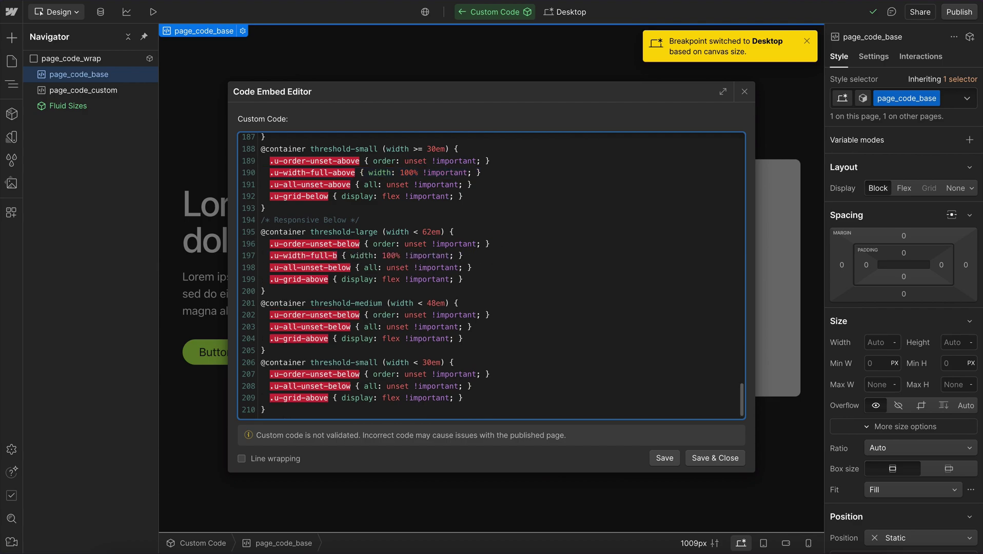
{"action": "type", "text": "elow"}
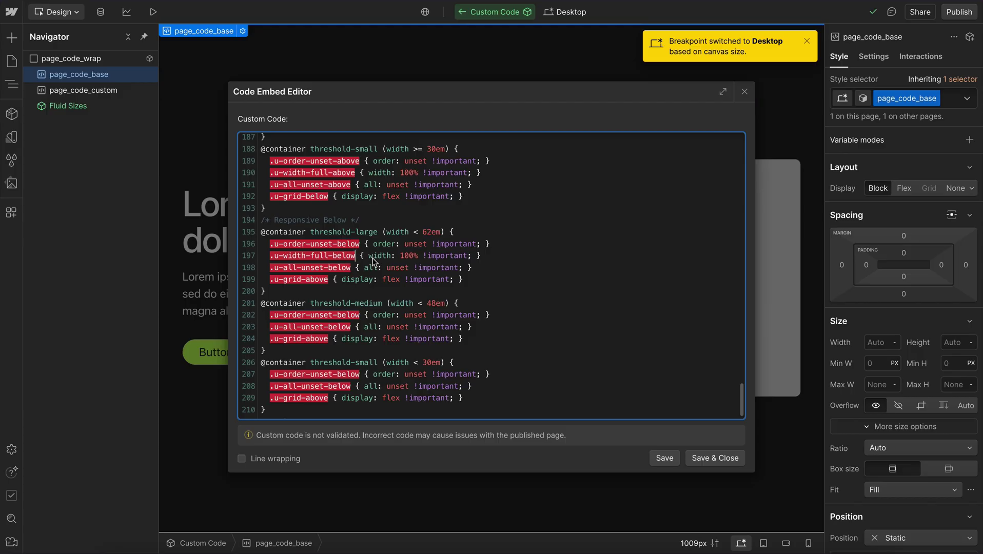
{"action": "left_click_drag", "start_coordinate": [364, 256], "coordinate": [441, 259]}
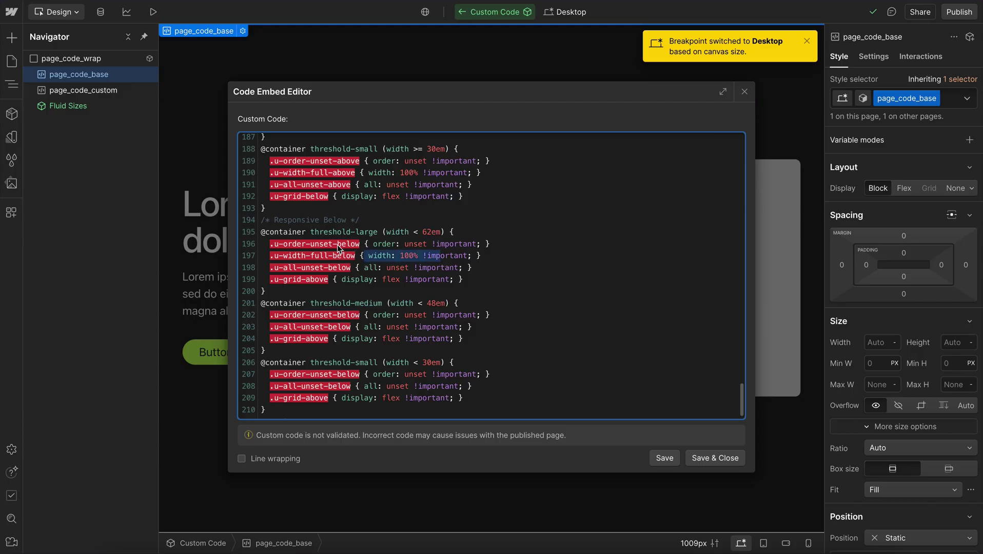
{"action": "left_click_drag", "start_coordinate": [328, 232], "coordinate": [417, 235]}
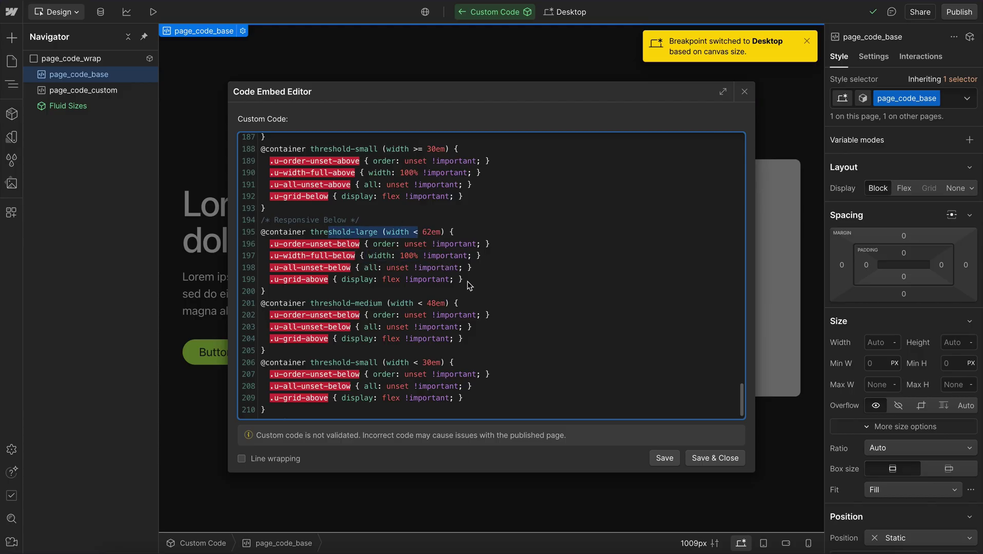
Step: Copy the large below block's four rules into the medium and small Responsive Below blocks
{"action": "left_click_drag", "start_coordinate": [464, 280], "coordinate": [262, 245]}
{"action": "scroll", "coordinate": [428, 299], "scroll_direction": "down", "scroll_amount": 1}
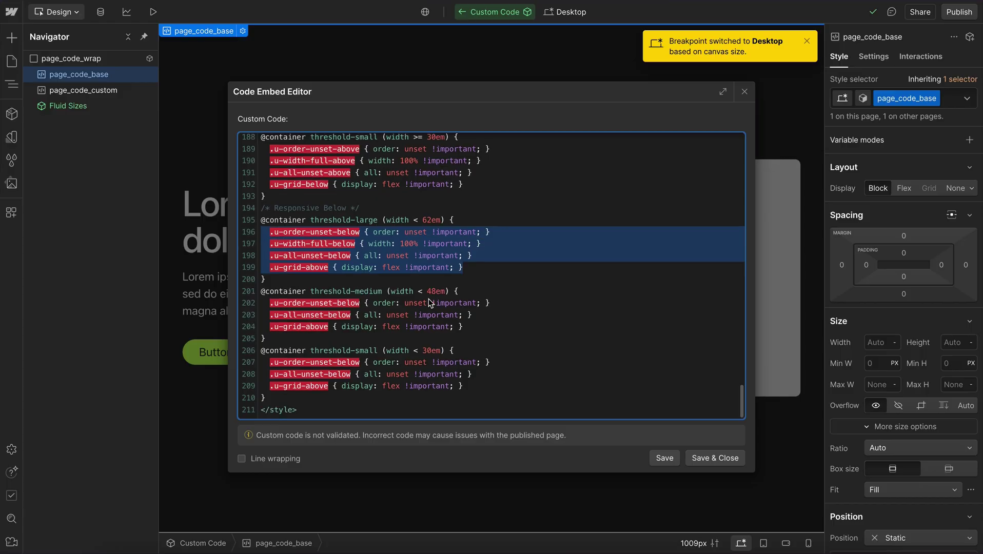
{"action": "left_click_drag", "start_coordinate": [477, 328], "coordinate": [215, 307]}
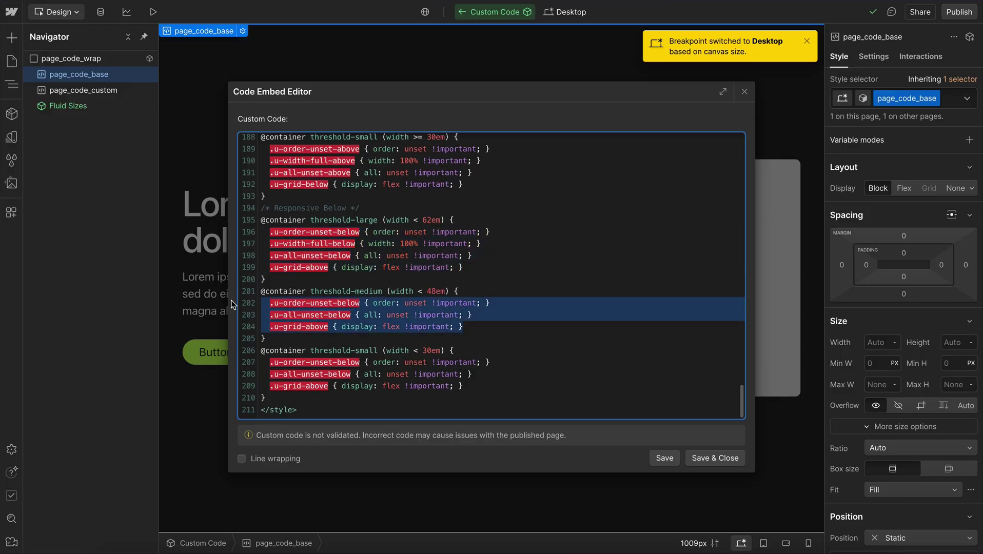
{"action": "key", "text": "ctrl+v"}
{"action": "scroll", "coordinate": [477, 380], "scroll_direction": "down", "scroll_amount": 1}
{"action": "left_click_drag", "start_coordinate": [464, 385], "coordinate": [259, 364]}
{"action": "key", "text": "ctrl+v"}
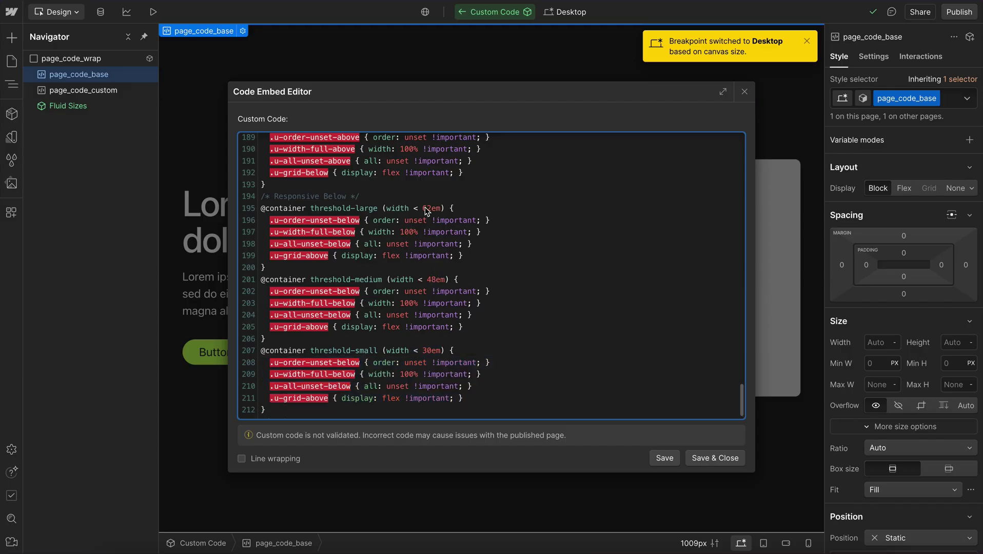
{"action": "left_click_drag", "start_coordinate": [423, 208], "coordinate": [441, 209]}
Step: Save and close the code embed, then open Section / Hero / Main and select hero_main_content
{"action": "left_click", "coordinate": [717, 458]}
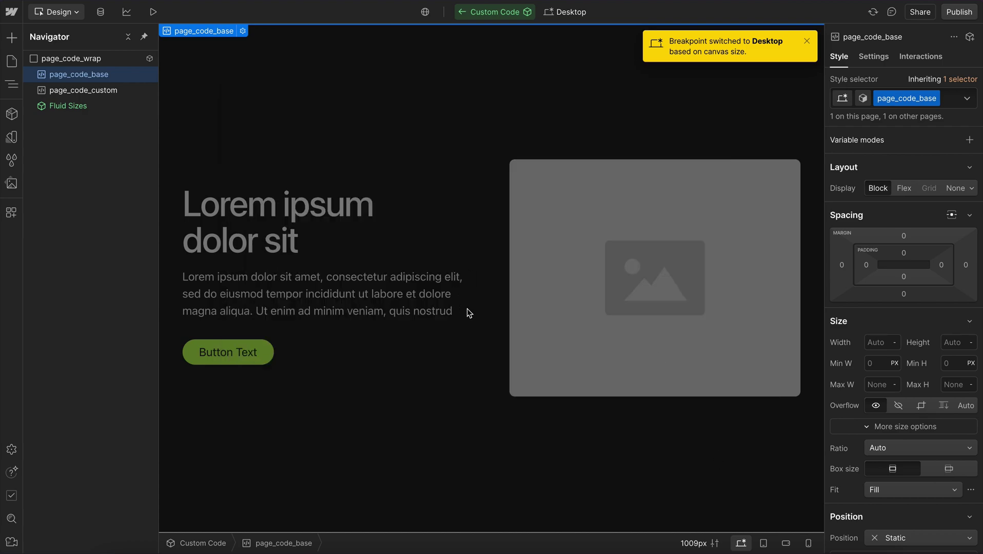
{"action": "left_click", "coordinate": [455, 337]}
{"action": "left_click", "coordinate": [382, 340]}
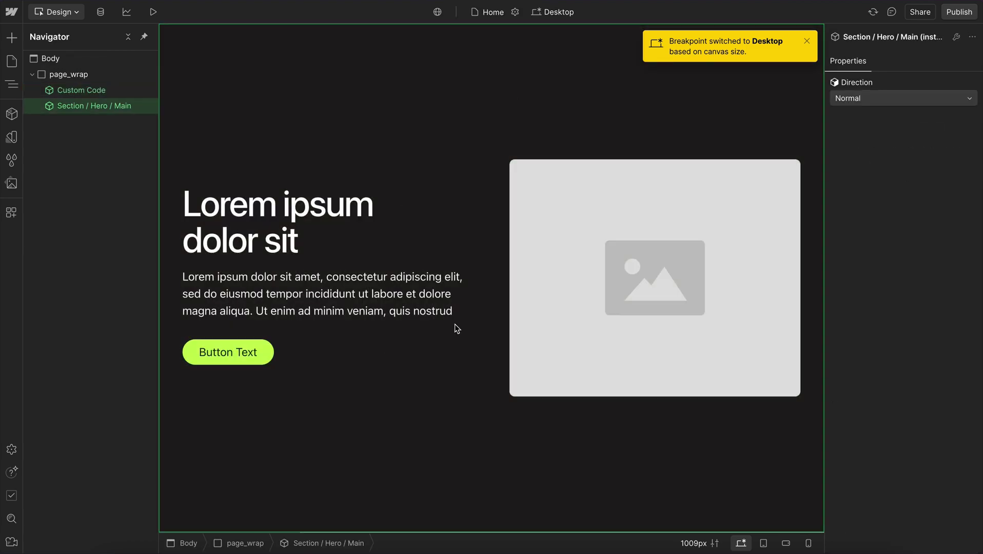
{"action": "double_click", "coordinate": [410, 347]}
{"action": "left_click", "coordinate": [410, 347]}
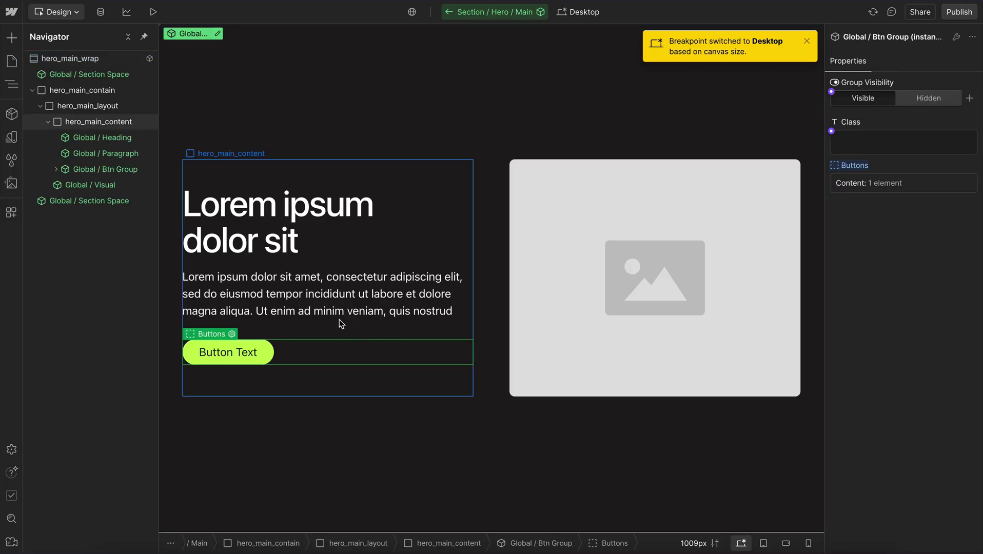
{"action": "left_click", "coordinate": [306, 333]}
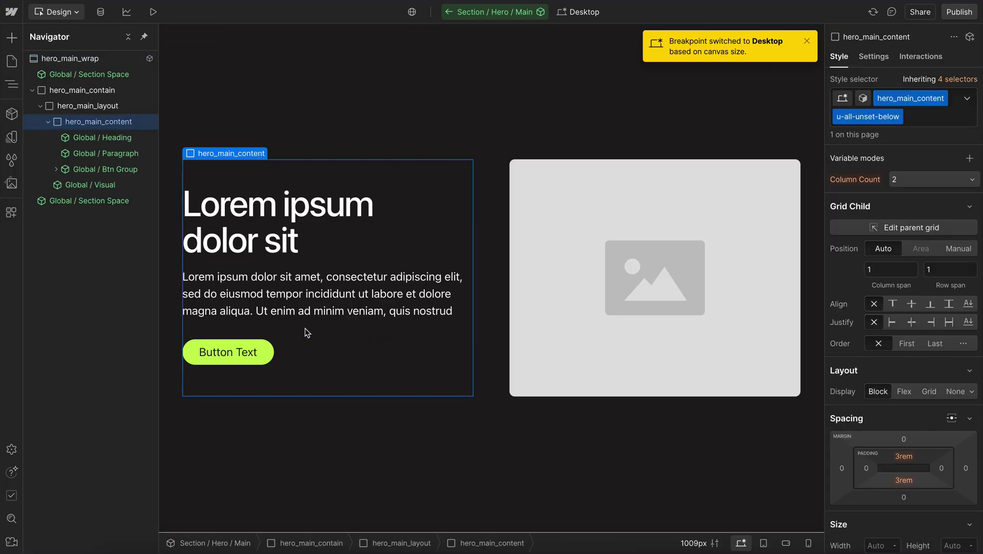